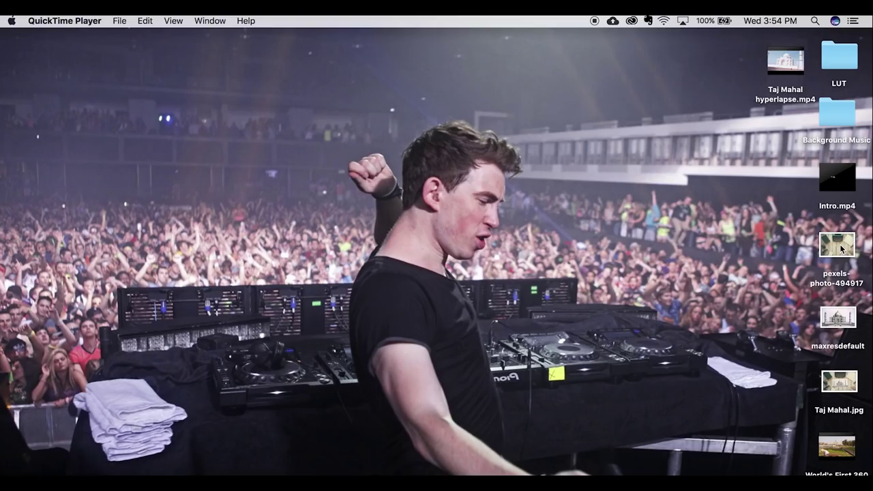
View pexels-photo-494917, the maxresdefault sketch and Taj Mahal.jpg in Preview, then close them.
{"action": "double_click", "coordinate": [841, 249]}
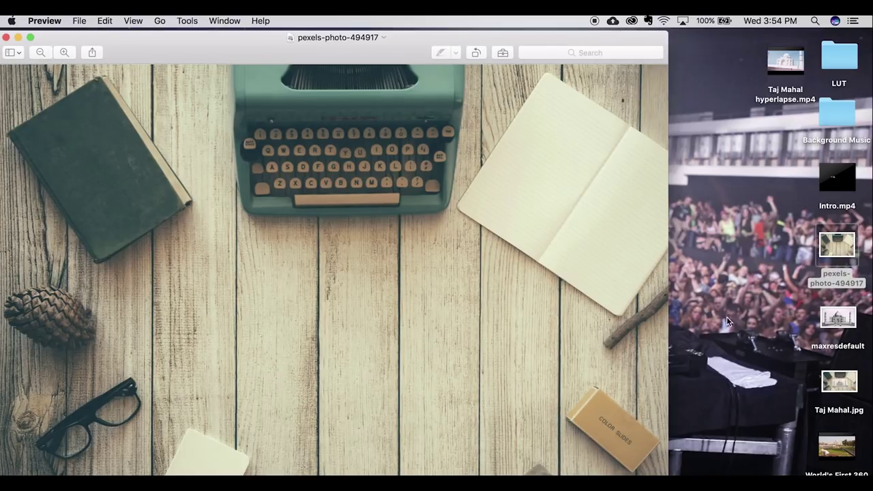
{"action": "double_click", "coordinate": [821, 322]}
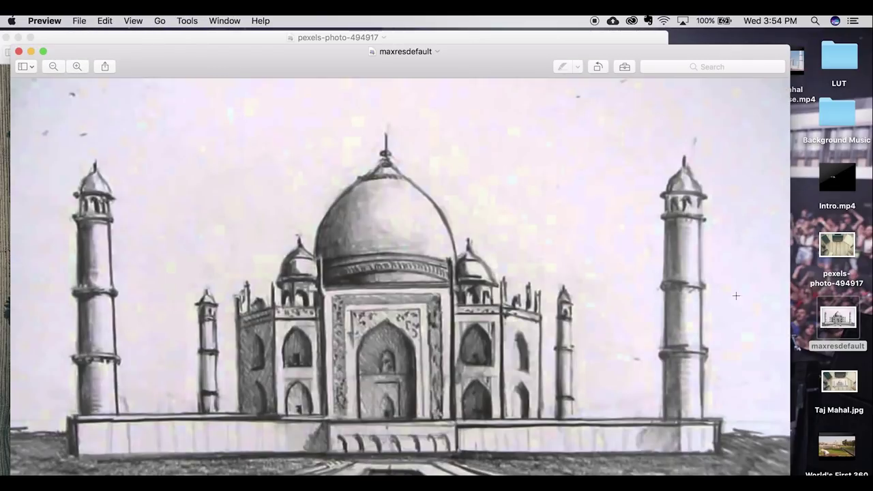
{"action": "double_click", "coordinate": [855, 387]}
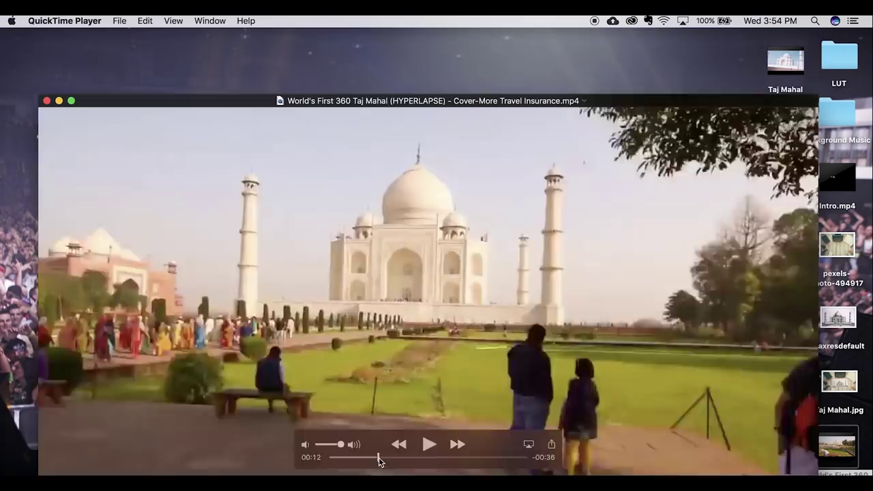
{"action": "left_click_drag", "start_coordinate": [376, 460], "coordinate": [452, 456]}
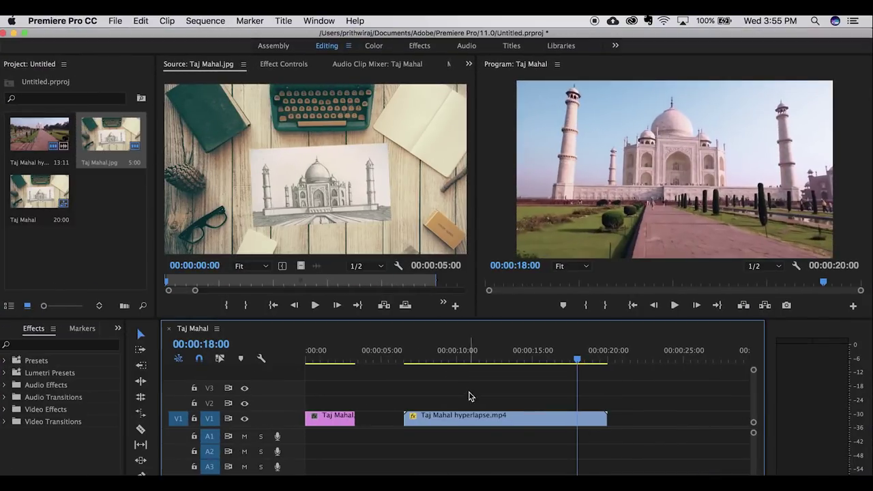
Scrub the playhead back through the hyperlapse clip to frame 00:00:08:05.
{"action": "left_click", "coordinate": [578, 369]}
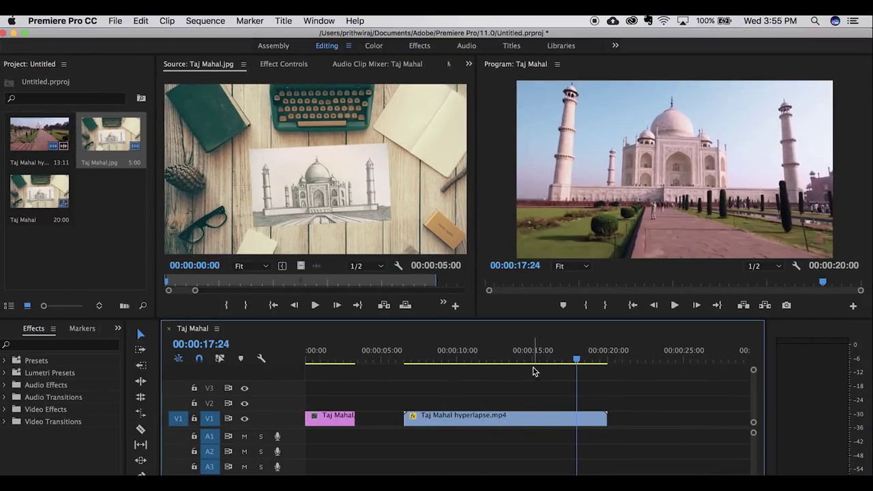
{"action": "left_click", "coordinate": [570, 361]}
{"action": "left_click", "coordinate": [466, 358]}
{"action": "left_click", "coordinate": [444, 357]}
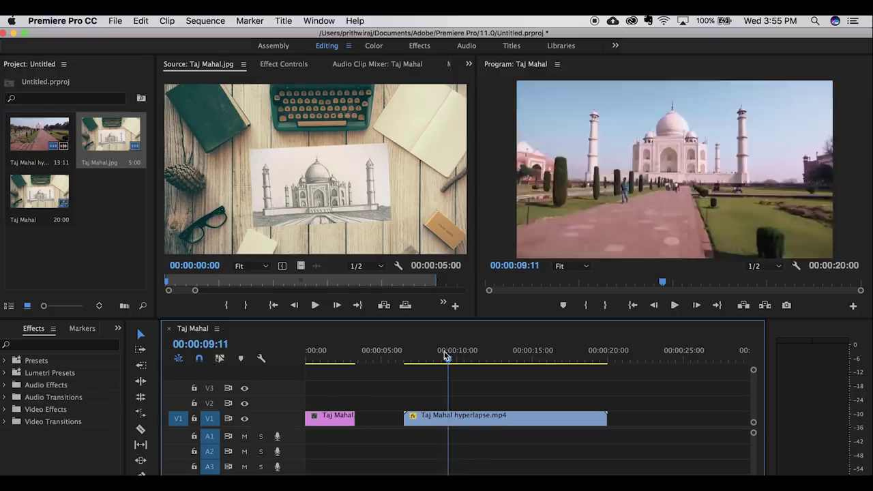
{"action": "left_click_drag", "start_coordinate": [444, 357], "coordinate": [428, 379]}
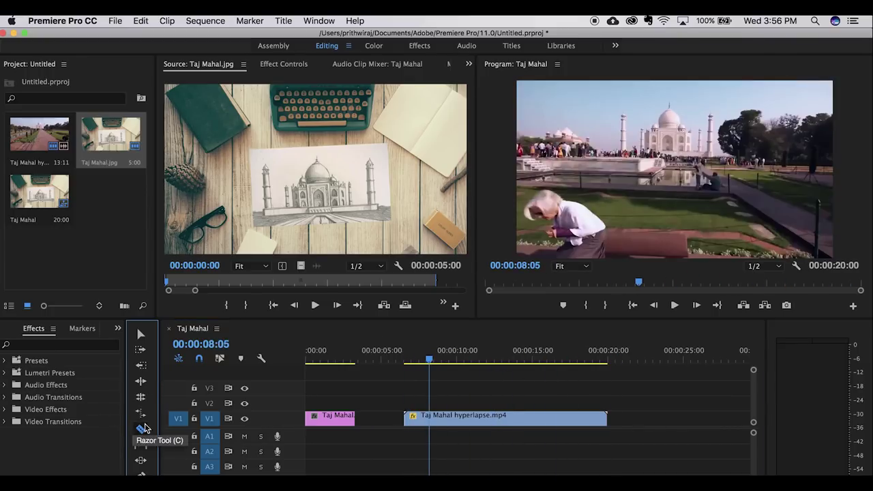
Cut the hyperlapse clip at the playhead with the Razor Tool and zoom the timeline in.
{"action": "left_click", "coordinate": [142, 428]}
{"action": "left_click", "coordinate": [141, 334]}
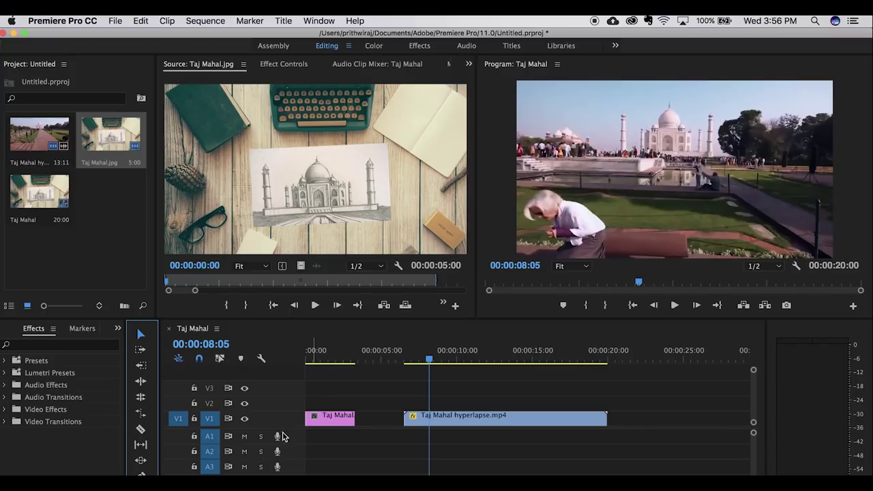
{"action": "left_click", "coordinate": [141, 429]}
{"action": "left_click", "coordinate": [431, 418]}
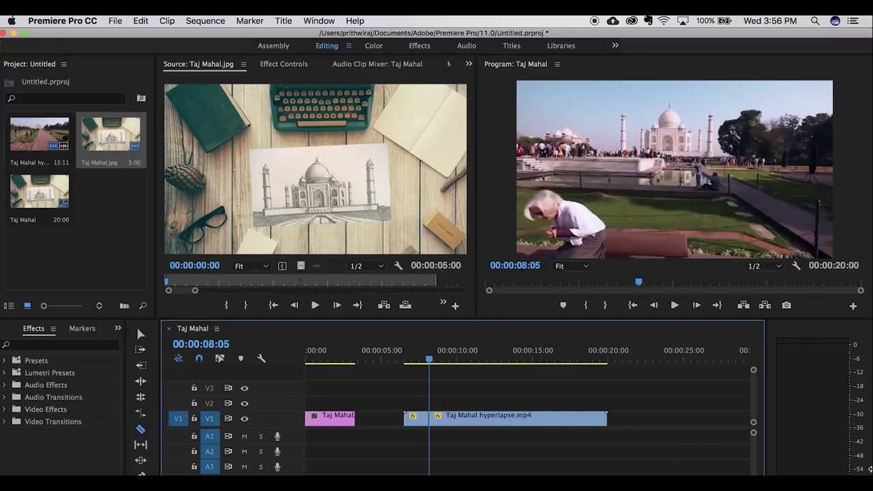
{"action": "key", "text": "Right"}
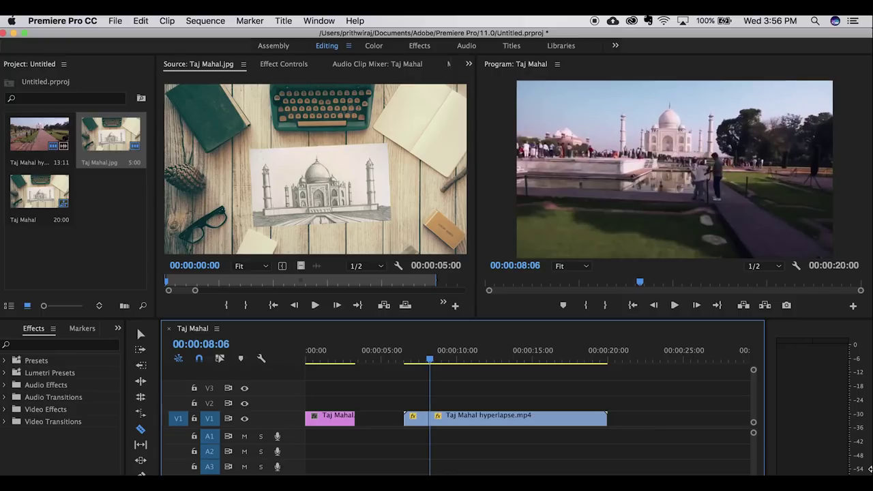
{"action": "key", "text": "="}
{"action": "key", "text": "="}
{"action": "key", "text": "="}
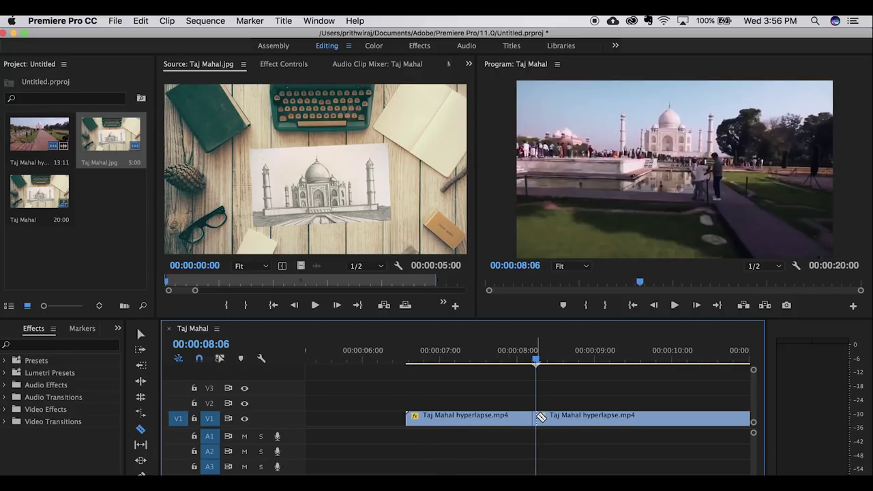
Return to the Selection Tool and move the playhead back to about 00:00:05:16.
{"action": "left_click", "coordinate": [141, 333]}
{"action": "left_click", "coordinate": [534, 423]}
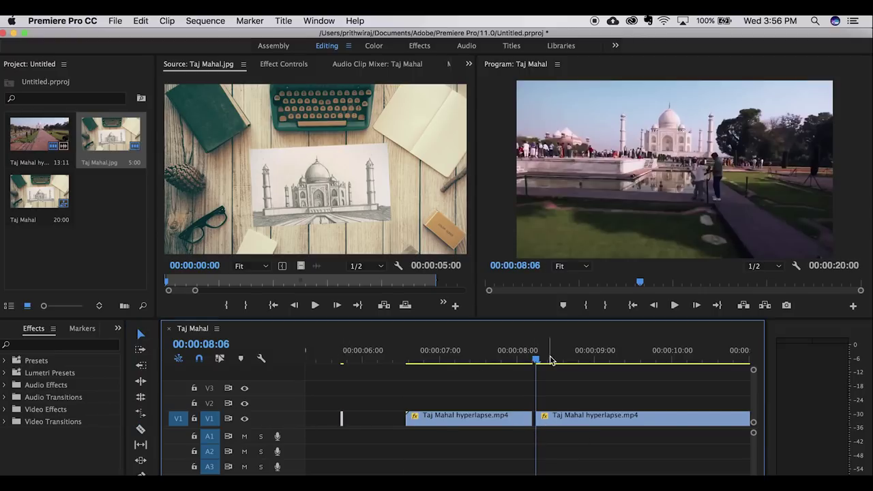
{"action": "left_click_drag", "start_coordinate": [372, 357], "coordinate": [336, 386]}
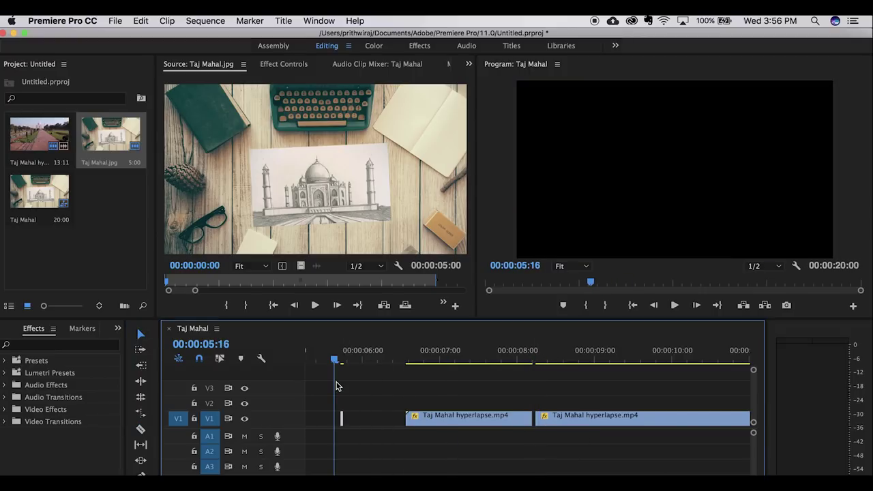
{"action": "right_click", "coordinate": [339, 418]}
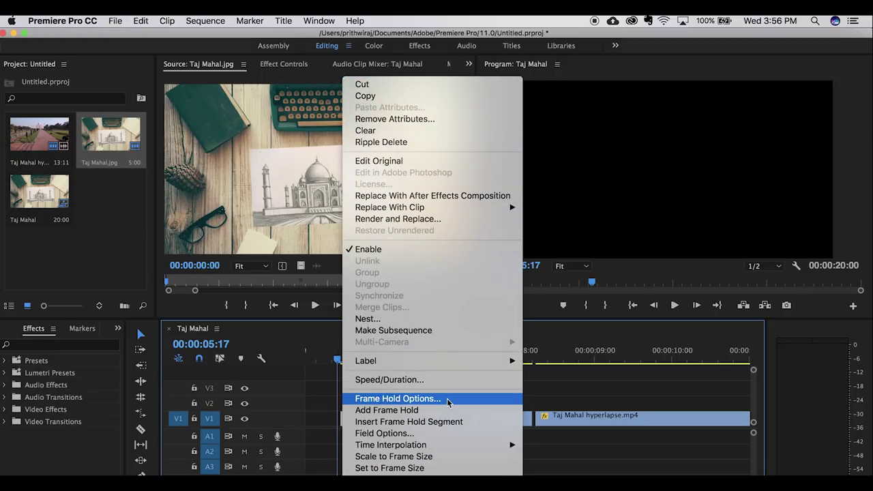
Apply Frame Hold with Hold On to the short clip, then lengthen it slightly and park the playhead on it.
{"action": "left_click", "coordinate": [447, 398]}
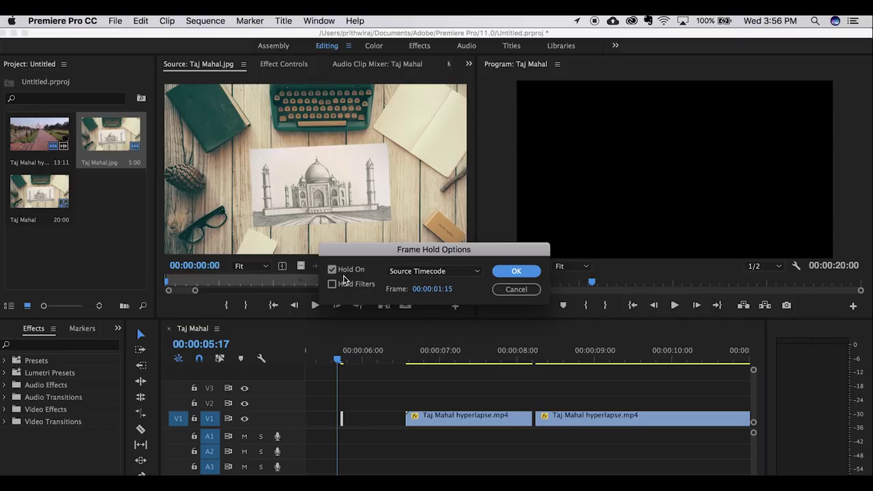
{"action": "left_click", "coordinate": [516, 272]}
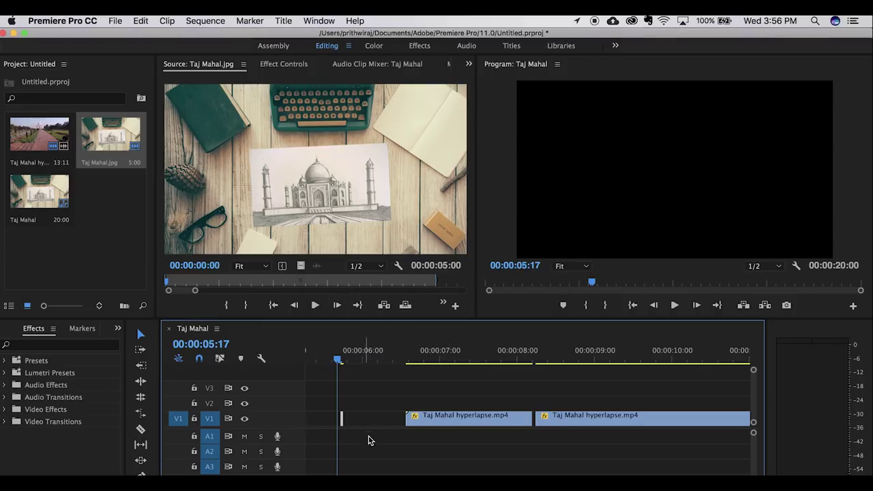
{"action": "left_click_drag", "start_coordinate": [348, 417], "coordinate": [370, 417]}
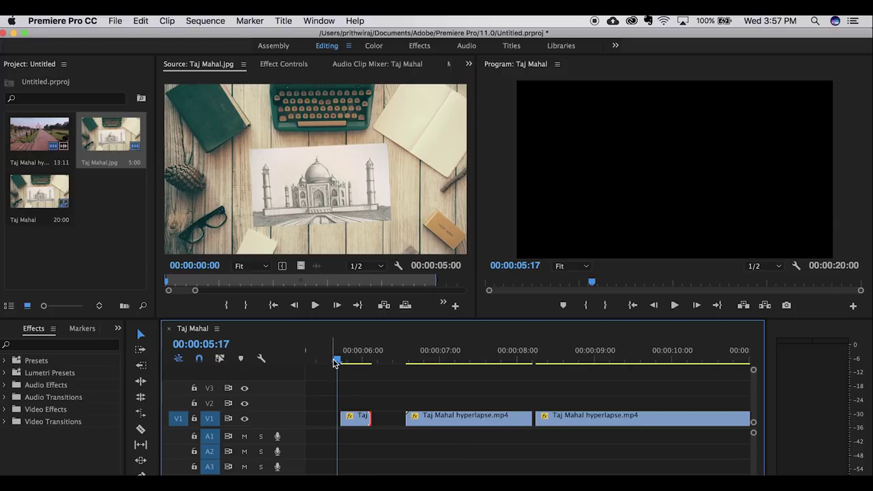
{"action": "left_click_drag", "start_coordinate": [334, 362], "coordinate": [362, 362]}
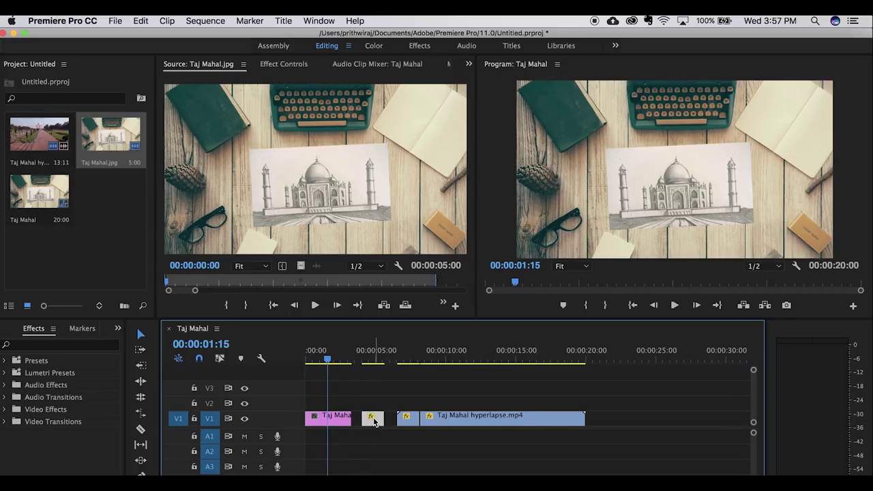
Move the held frame up to V2 over the end of the Taj Mahal image clip and preview the overlap.
{"action": "left_click_drag", "start_coordinate": [374, 423], "coordinate": [341, 404]}
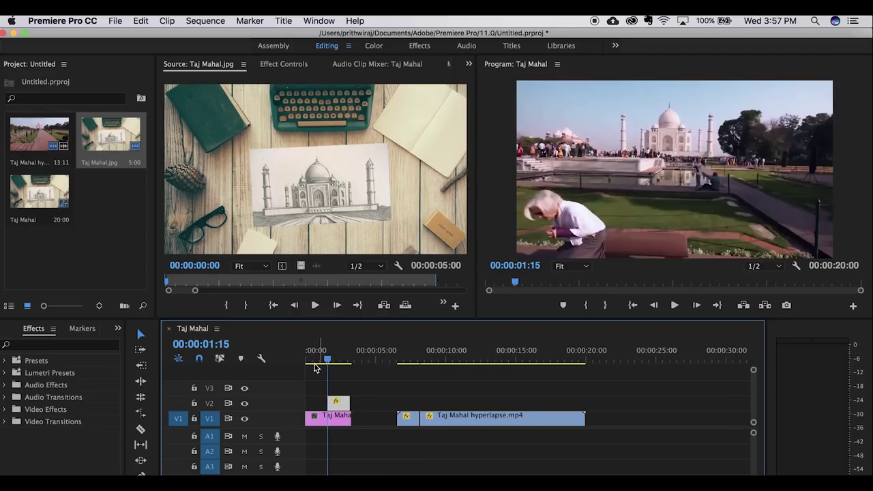
{"action": "mouse_move", "coordinate": [326, 363]}
{"action": "left_mouse_down"}
{"action": "mouse_move", "coordinate": [338, 362]}
{"action": "mouse_move", "coordinate": [309, 375]}
{"action": "mouse_move", "coordinate": [338, 358]}
{"action": "left_mouse_up"}
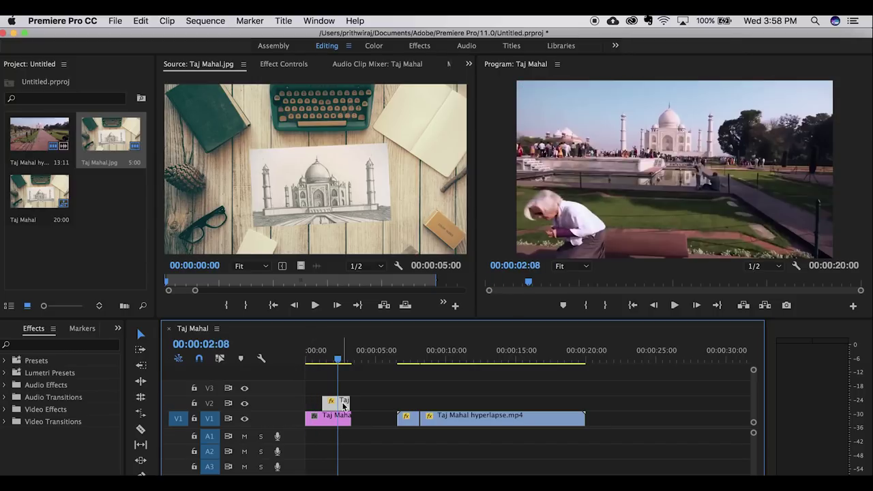
{"action": "left_click", "coordinate": [286, 63]}
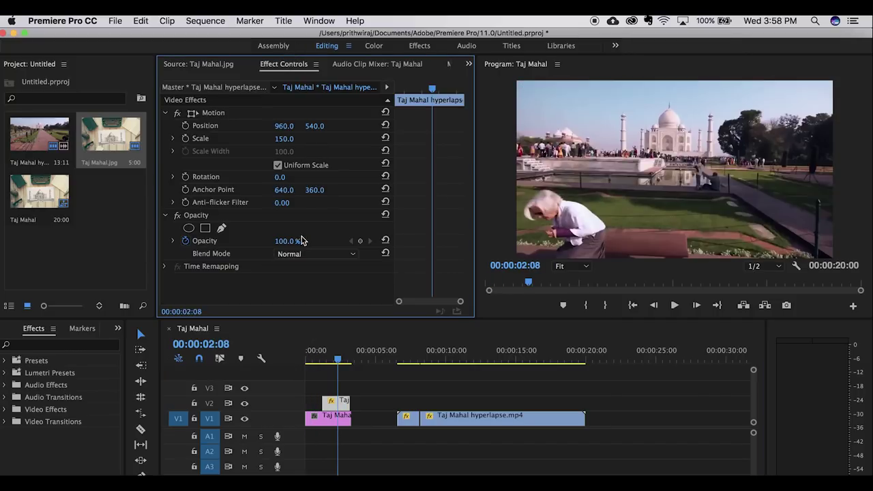
Lower the freeze frame's opacity and scale it toward 167 with uniform scale unlinked.
{"action": "left_click_drag", "start_coordinate": [287, 244], "coordinate": [260, 243]}
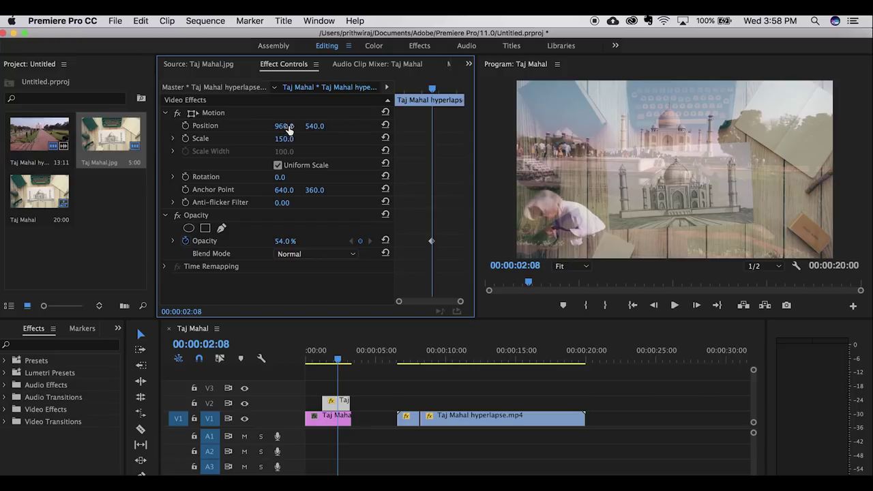
{"action": "left_click_drag", "start_coordinate": [287, 129], "coordinate": [305, 219]}
{"action": "left_click_drag", "start_coordinate": [281, 127], "coordinate": [321, 127]}
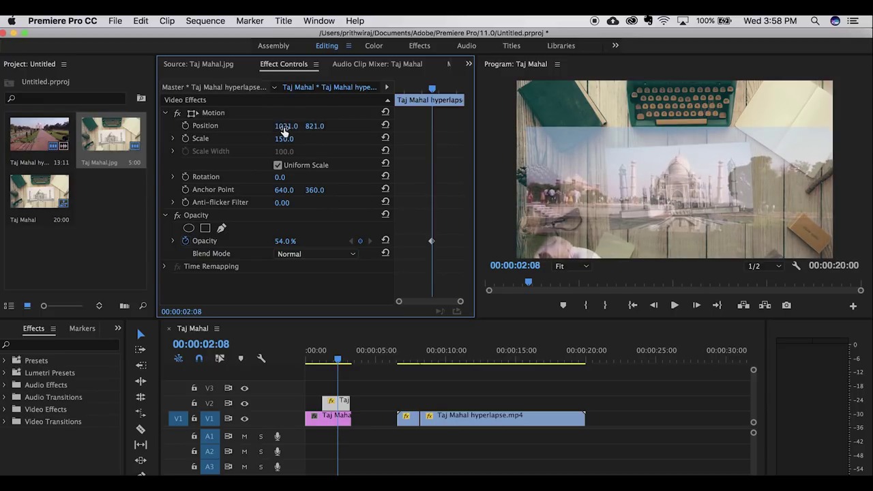
{"action": "left_click", "coordinate": [308, 166]}
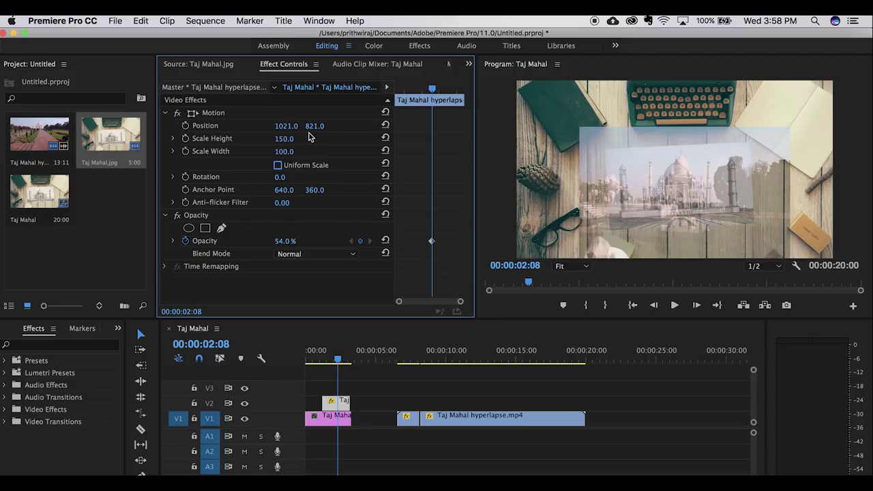
{"action": "left_click_drag", "start_coordinate": [315, 127], "coordinate": [307, 128]}
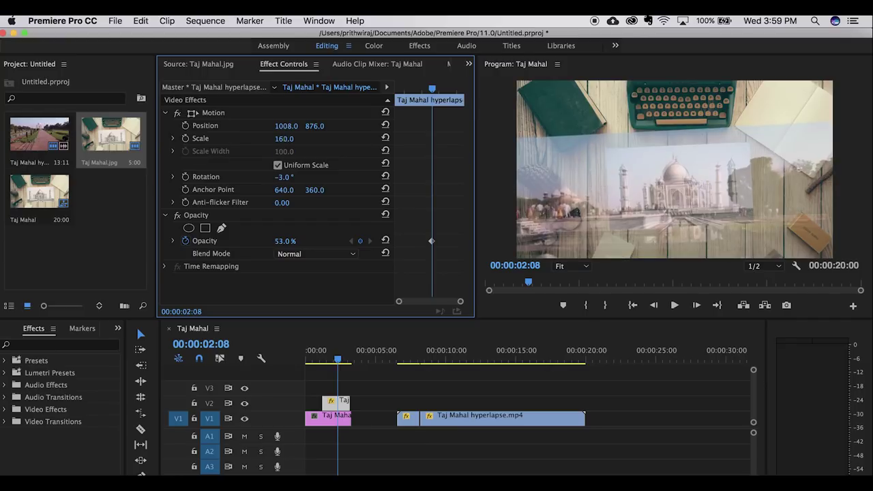
Fine-tune the overlay to X position 1019 and keep opacity at 47% without a keyframe.
{"action": "mouse_move", "coordinate": [283, 128]}
{"action": "left_mouse_down"}
{"action": "mouse_move", "coordinate": [274, 129]}
{"action": "mouse_move", "coordinate": [306, 128]}
{"action": "mouse_move", "coordinate": [295, 128]}
{"action": "left_mouse_up"}
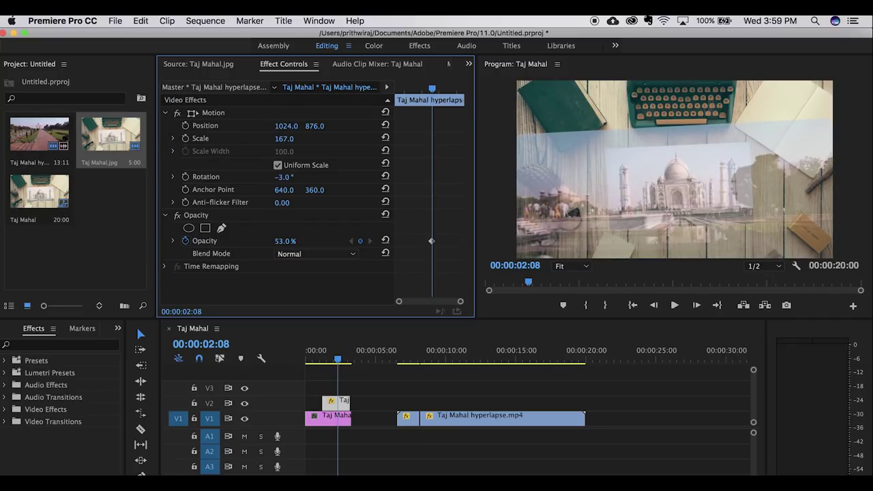
{"action": "mouse_move", "coordinate": [296, 128]}
{"action": "left_mouse_down"}
{"action": "mouse_move", "coordinate": [327, 128]}
{"action": "mouse_move", "coordinate": [274, 128]}
{"action": "mouse_move", "coordinate": [300, 128]}
{"action": "mouse_move", "coordinate": [282, 128]}
{"action": "left_mouse_up"}
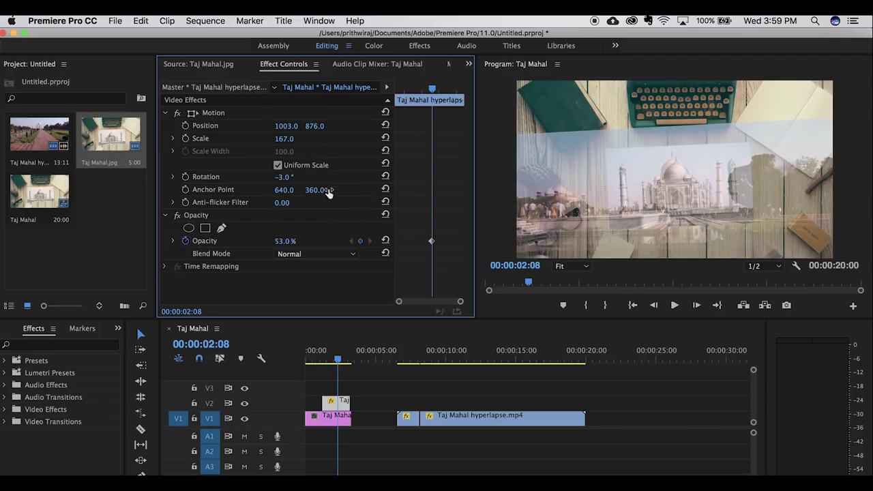
{"action": "left_click_drag", "start_coordinate": [286, 128], "coordinate": [296, 128]}
{"action": "key", "text": "super+z"}
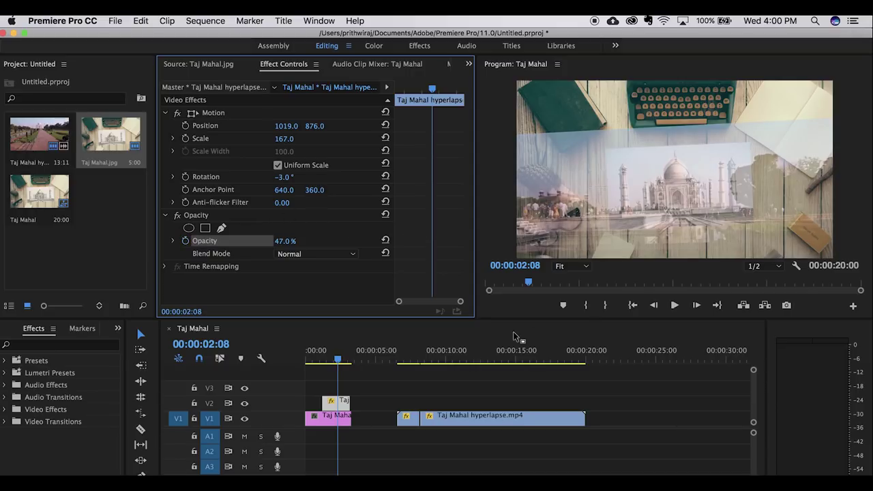
{"action": "left_click", "coordinate": [205, 229]}
Add a rectangular opacity mask and fit its four corners to the drawing's paper.
{"action": "left_click", "coordinate": [669, 179]}
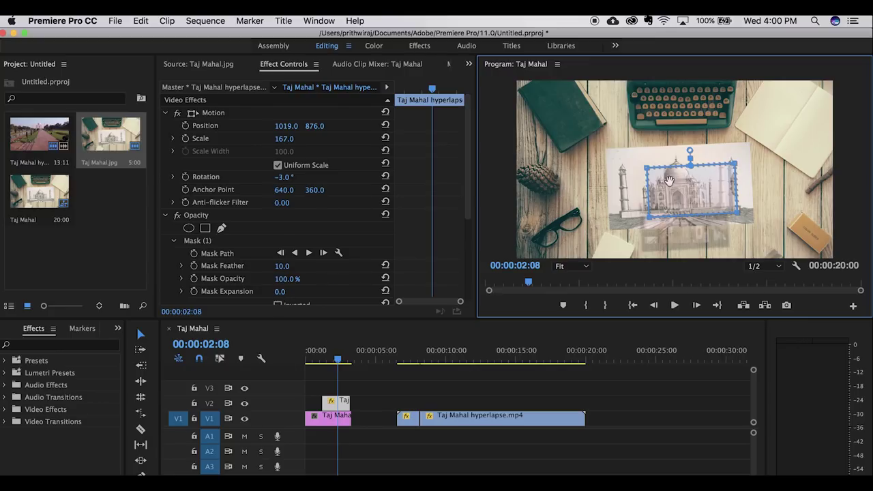
{"action": "left_click_drag", "start_coordinate": [685, 179], "coordinate": [767, 142]}
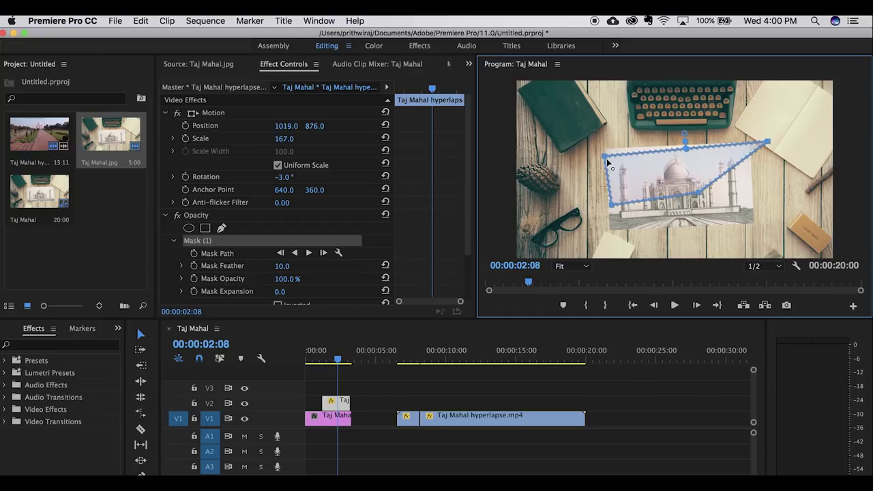
{"action": "left_click_drag", "start_coordinate": [608, 162], "coordinate": [606, 149]}
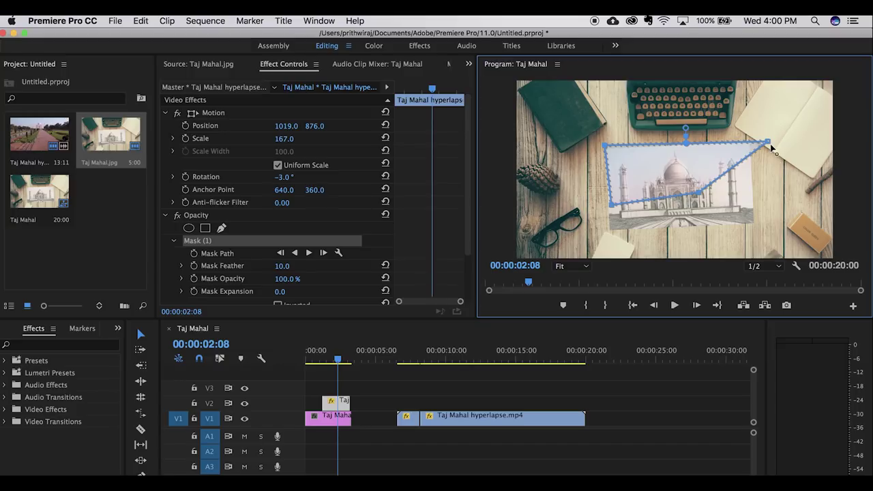
{"action": "left_click_drag", "start_coordinate": [768, 142], "coordinate": [737, 139]}
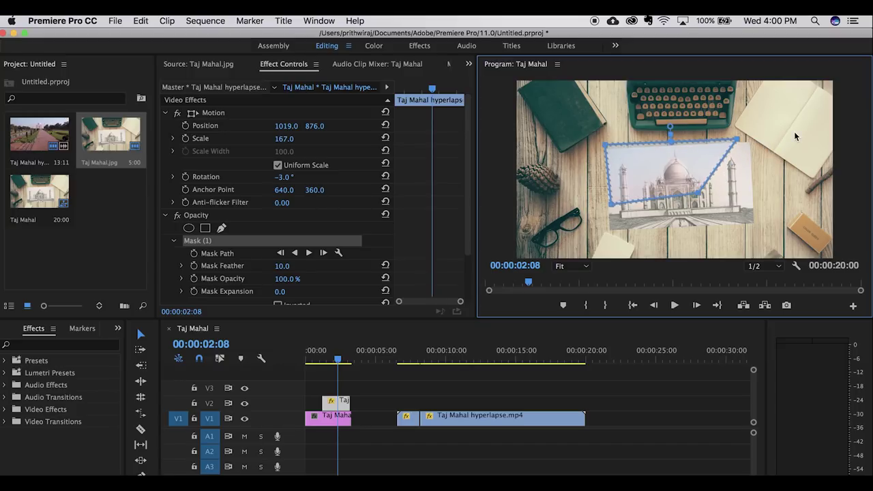
{"action": "left_click_drag", "start_coordinate": [604, 149], "coordinate": [606, 149]}
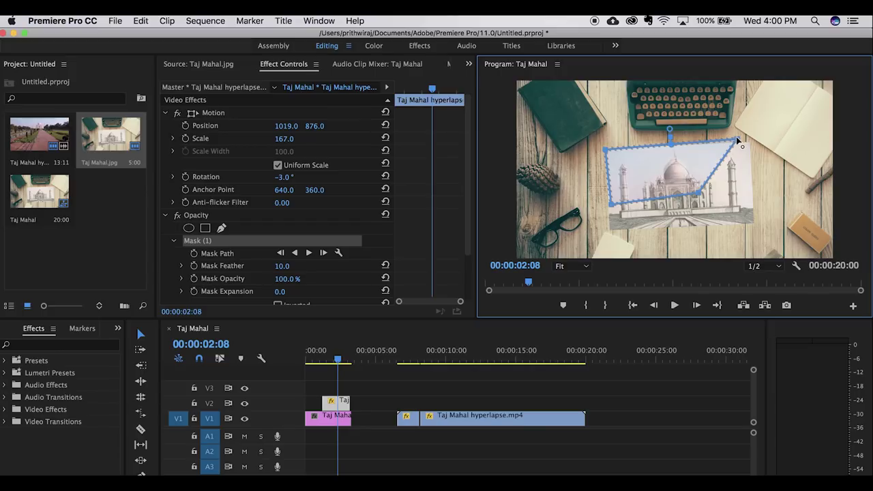
{"action": "left_click_drag", "start_coordinate": [737, 140], "coordinate": [750, 143]}
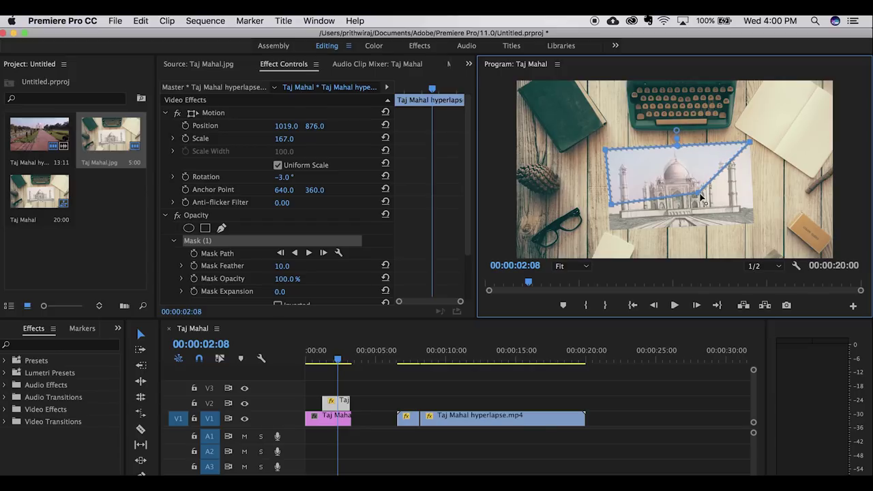
{"action": "left_click_drag", "start_coordinate": [701, 197], "coordinate": [757, 222]}
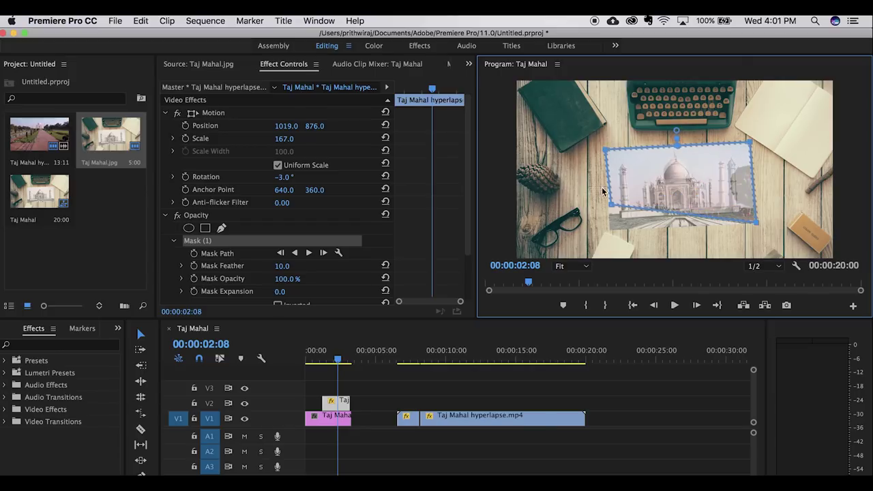
{"action": "left_click_drag", "start_coordinate": [611, 215], "coordinate": [609, 232]}
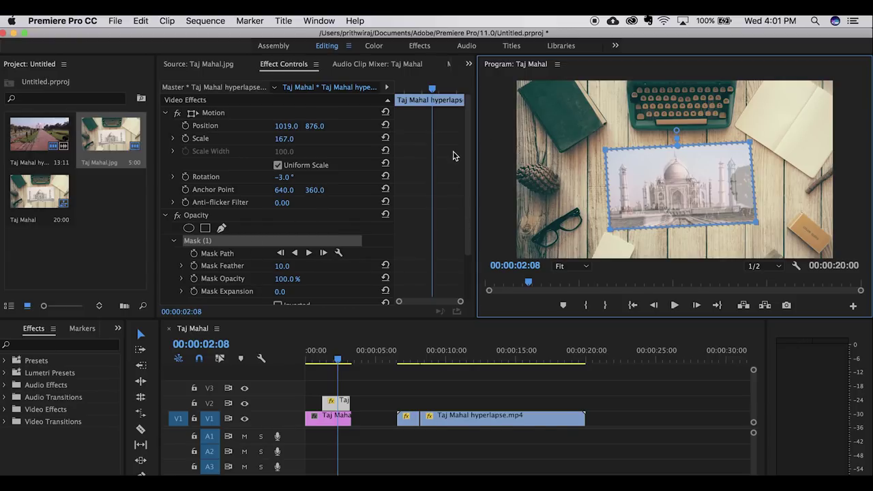
Raise the masked overlay's opacity to 100% and edit the Gradient Wipe's Transition Completion.
{"action": "left_click_drag", "start_coordinate": [468, 150], "coordinate": [466, 193]}
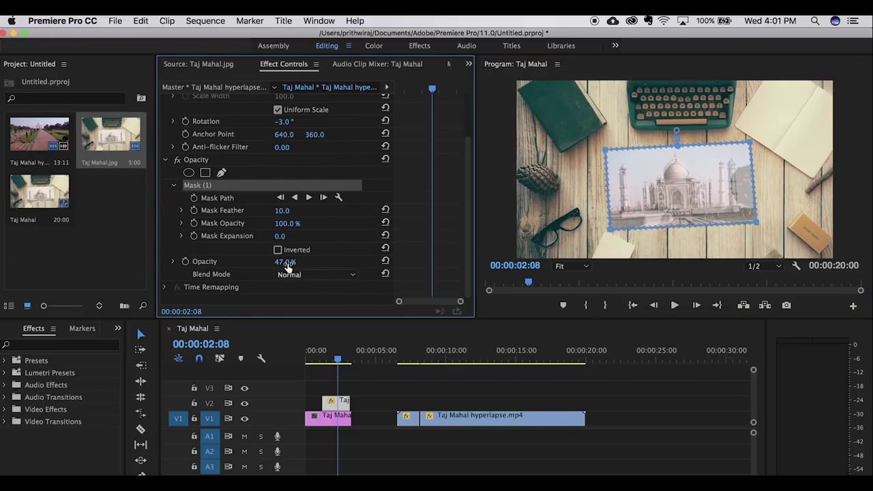
{"action": "left_click_drag", "start_coordinate": [287, 263], "coordinate": [335, 273]}
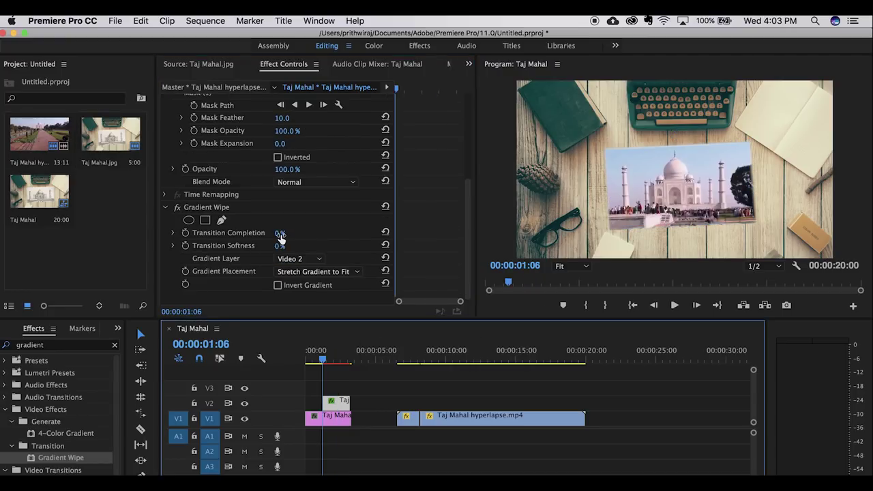
{"action": "left_click", "coordinate": [280, 233]}
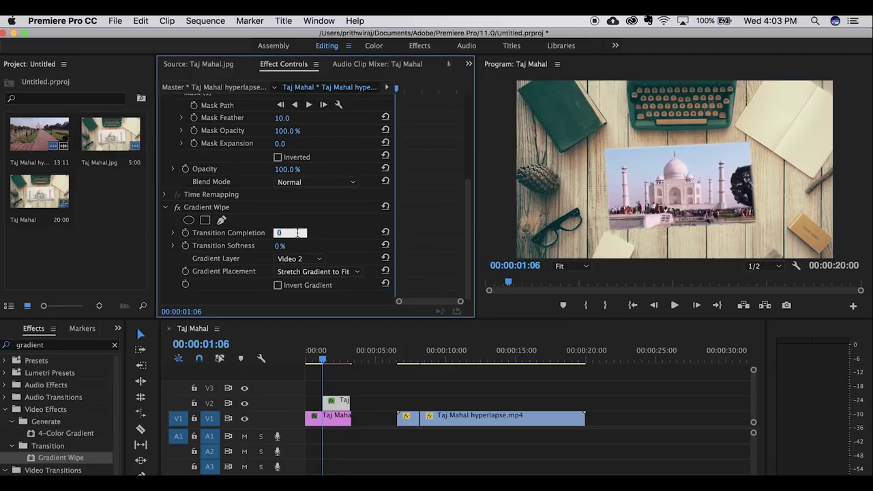
Extend the Taj Mahal.jpg clip to 4:22 and lengthen the V2 clip to match.
{"action": "left_click", "coordinate": [339, 380]}
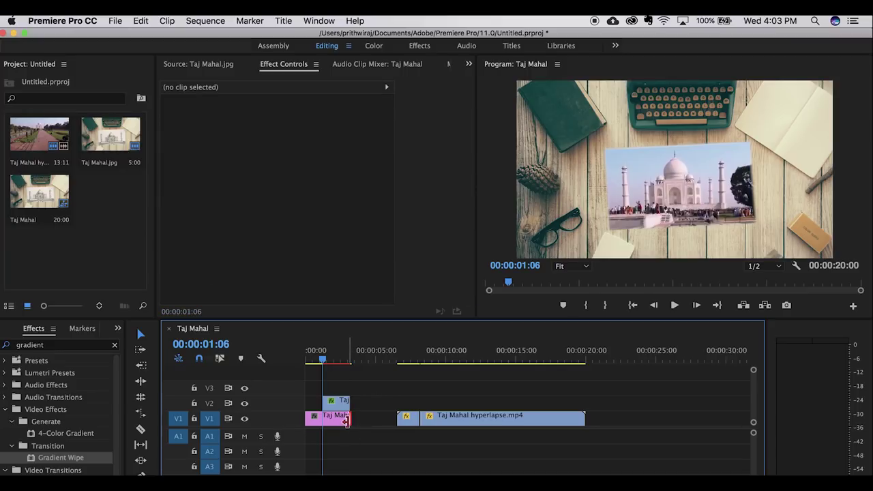
{"action": "left_click_drag", "start_coordinate": [351, 419], "coordinate": [372, 404]}
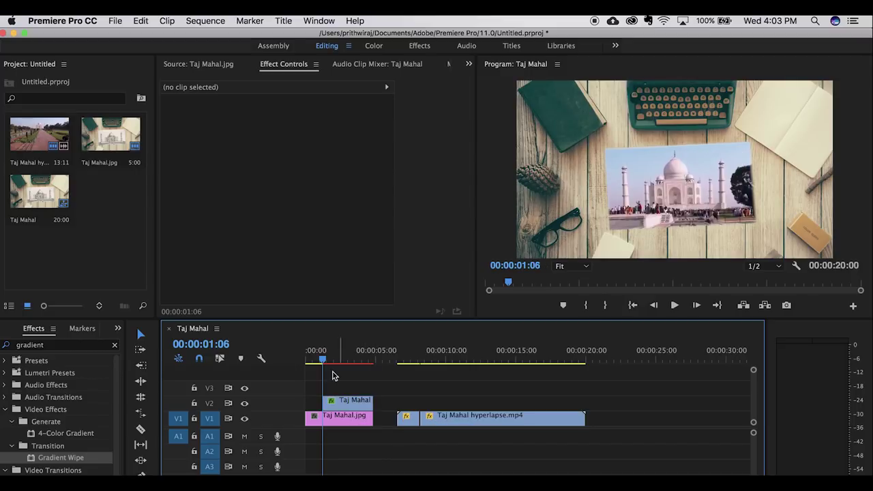
{"action": "left_click_drag", "start_coordinate": [323, 360], "coordinate": [333, 355]}
Select the V2 overlay clip and move the playhead back to 00:00:00:10.
{"action": "left_click", "coordinate": [360, 403]}
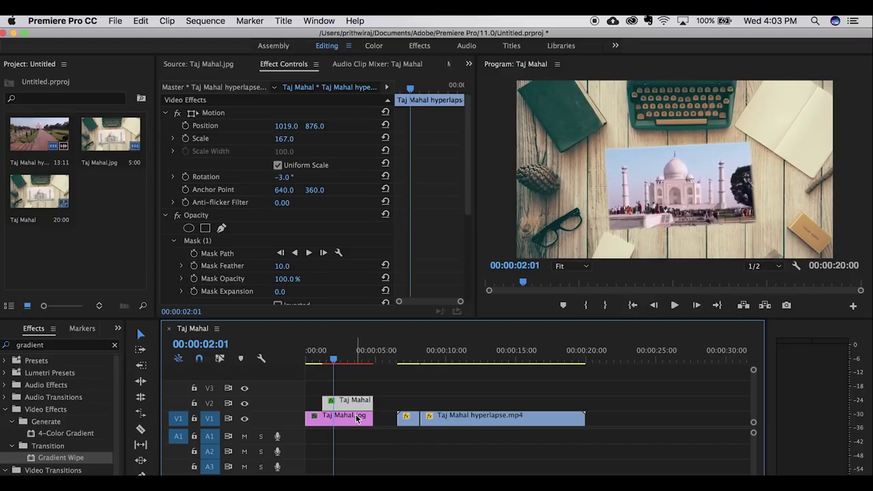
{"action": "left_click", "coordinate": [366, 383]}
{"action": "left_click", "coordinate": [347, 403]}
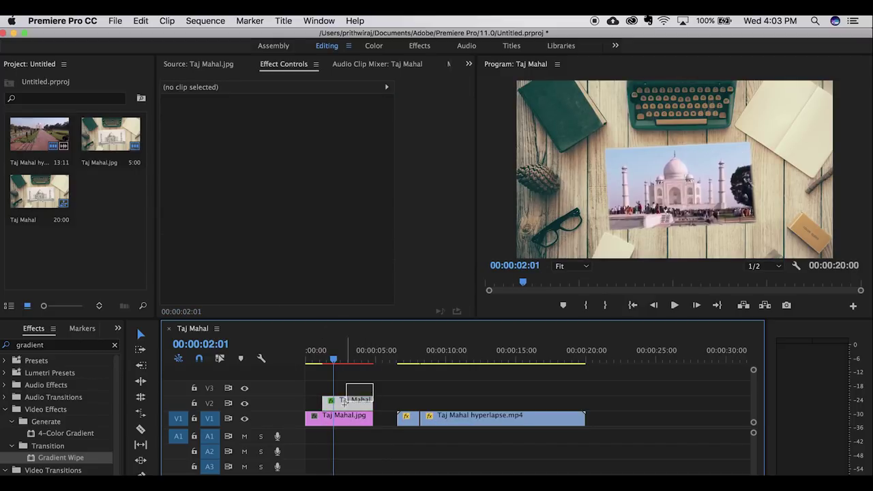
{"action": "right_click", "coordinate": [354, 406]}
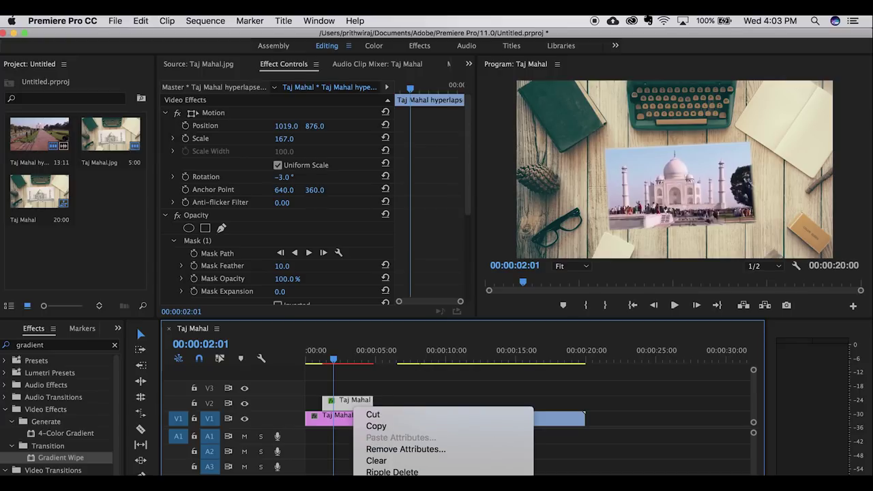
{"action": "left_click", "coordinate": [339, 365]}
{"action": "left_click_drag", "start_coordinate": [341, 360], "coordinate": [311, 359]}
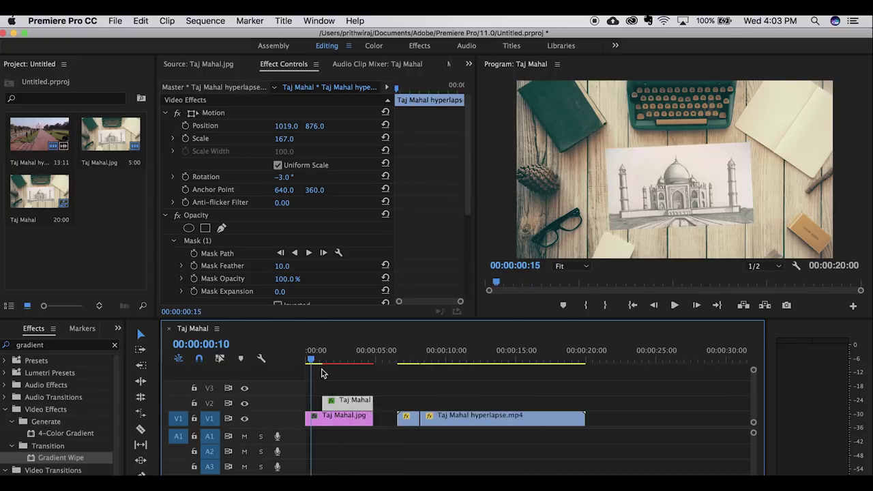
{"action": "left_click", "coordinate": [335, 394]}
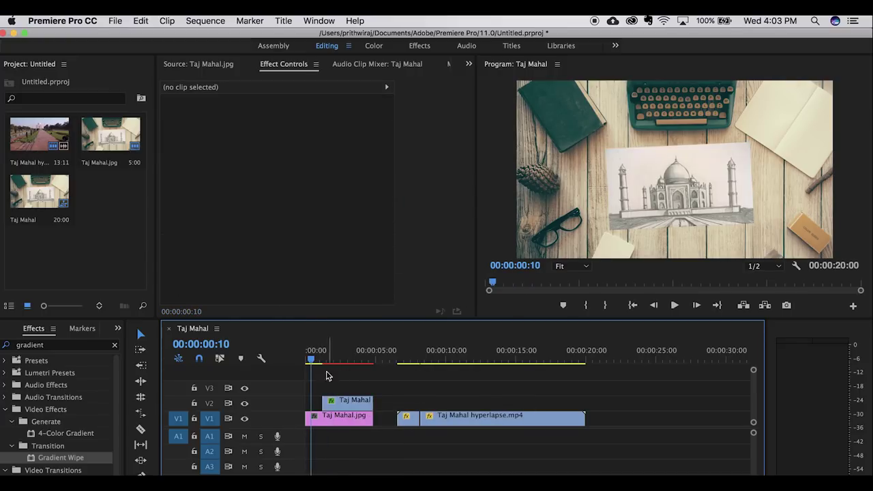
Nest the V2 clip as Nested Sequence 02 and scrub to preview the freeze frame.
{"action": "right_click", "coordinate": [344, 405]}
{"action": "left_click", "coordinate": [364, 402]}
{"action": "right_click", "coordinate": [355, 408]}
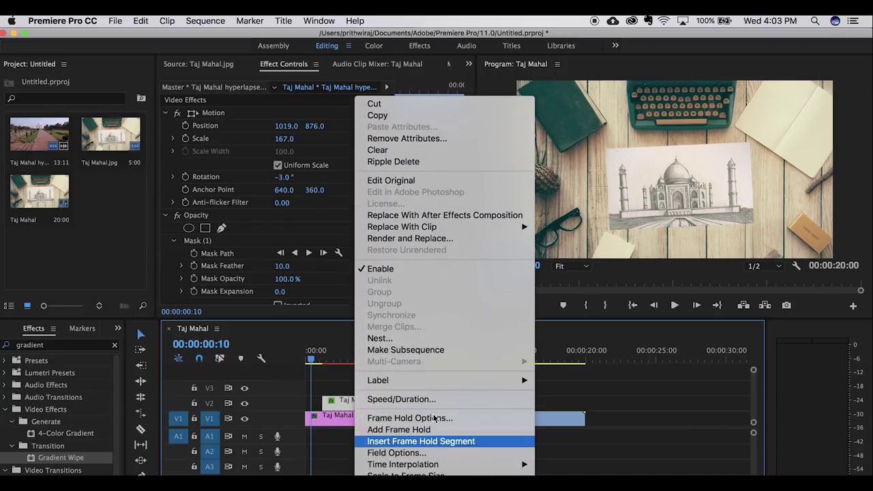
{"action": "left_click", "coordinate": [422, 339]}
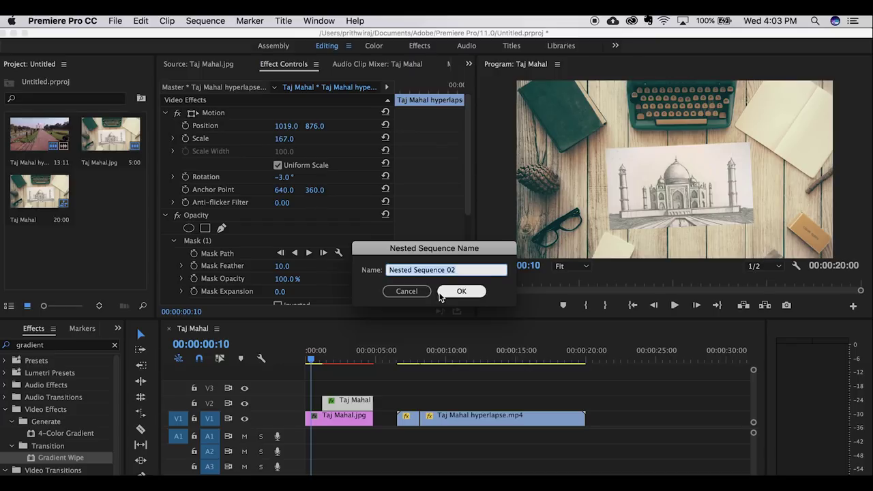
{"action": "left_click", "coordinate": [442, 292]}
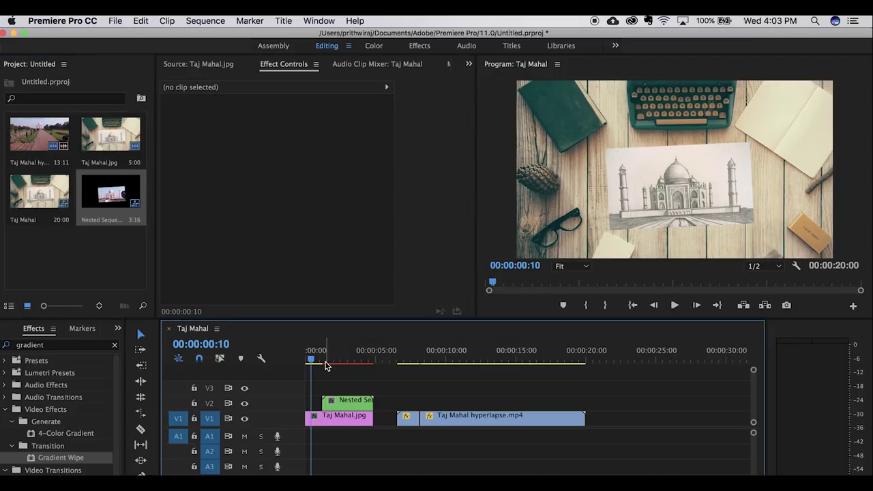
{"action": "mouse_move", "coordinate": [326, 367]}
{"action": "left_mouse_down"}
{"action": "mouse_move", "coordinate": [350, 361]}
{"action": "mouse_move", "coordinate": [334, 362]}
{"action": "left_mouse_up"}
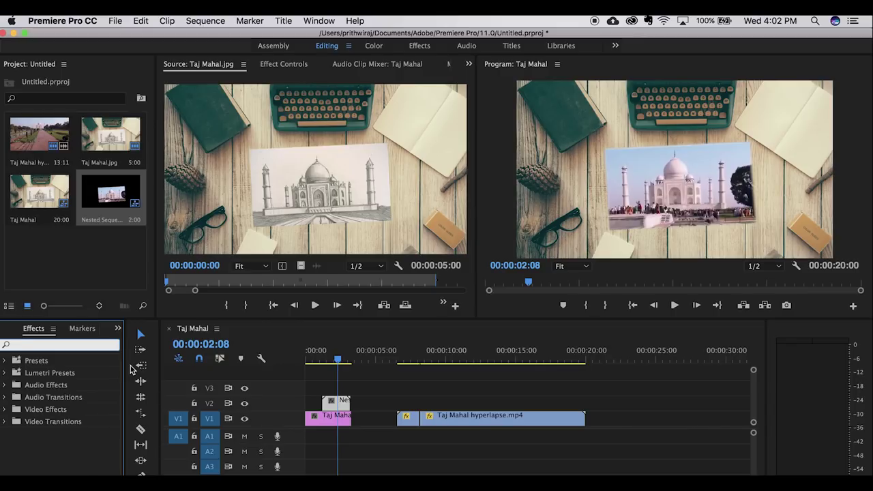
Apply Gradient Wipe to the V2 clip and keyframe Transition Completion at 0% where it starts.
{"action": "type", "text": "gra"}
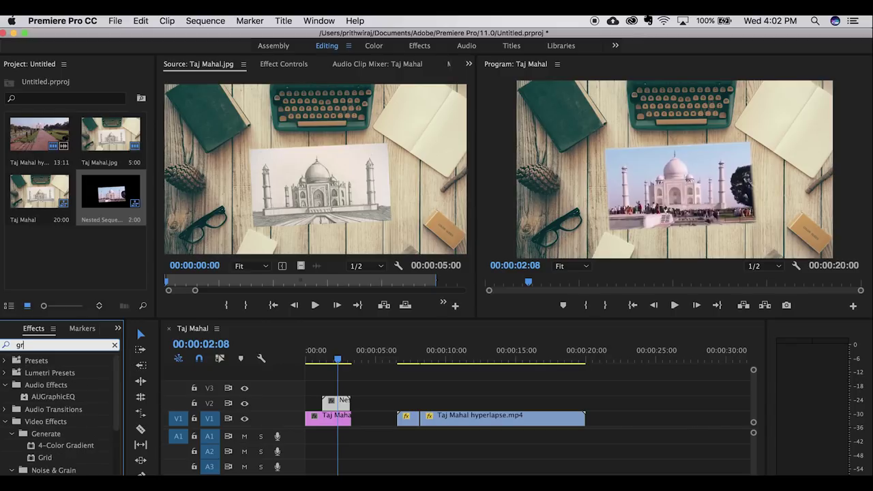
{"action": "type", "text": "dient"}
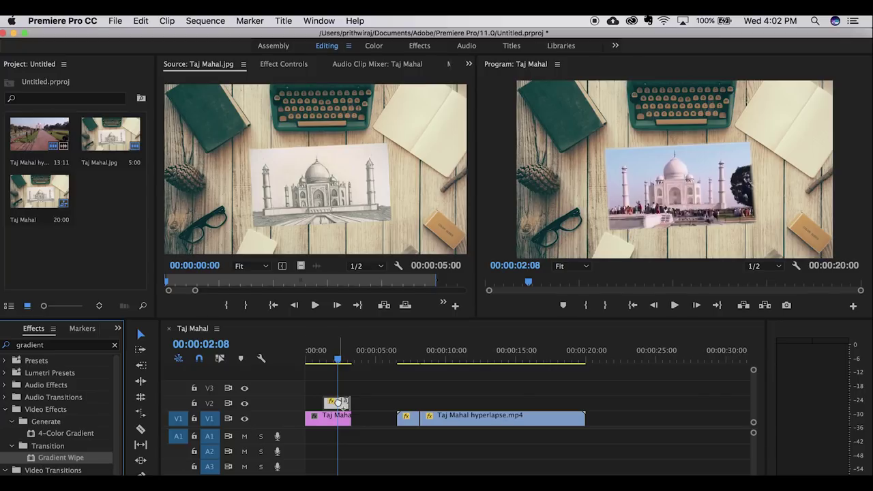
{"action": "left_click", "coordinate": [334, 372]}
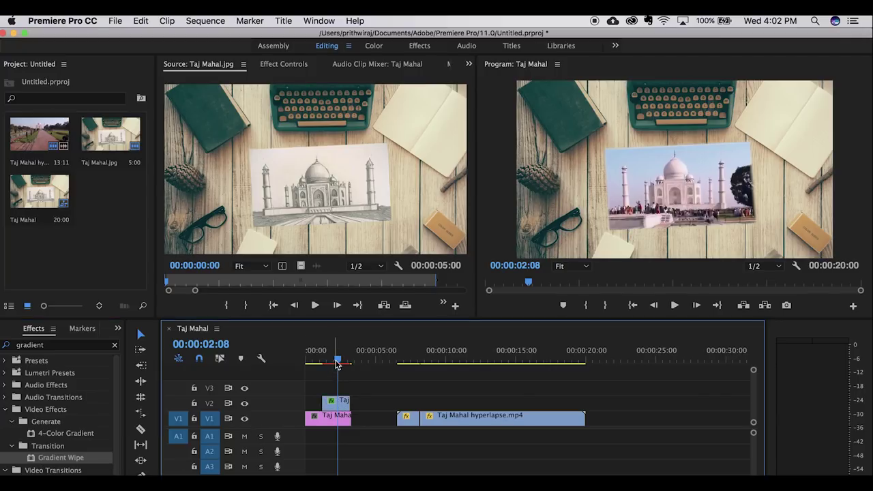
{"action": "left_click_drag", "start_coordinate": [336, 365], "coordinate": [322, 357]}
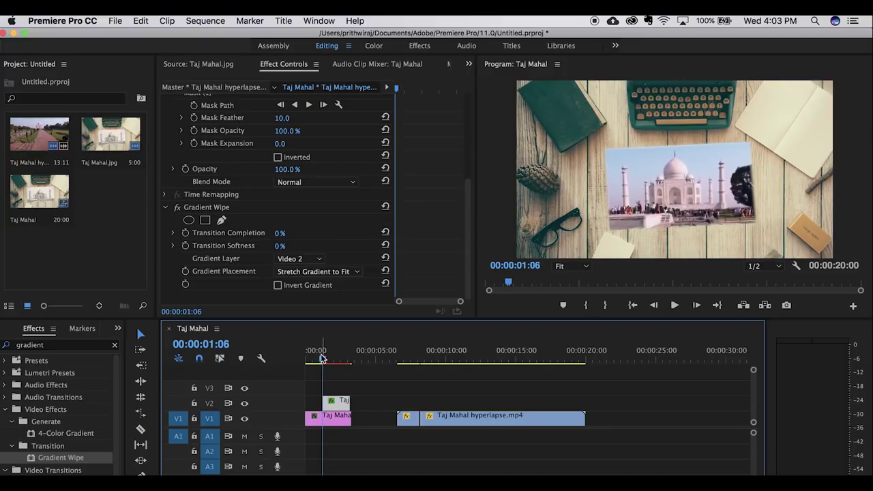
{"action": "left_click", "coordinate": [280, 234]}
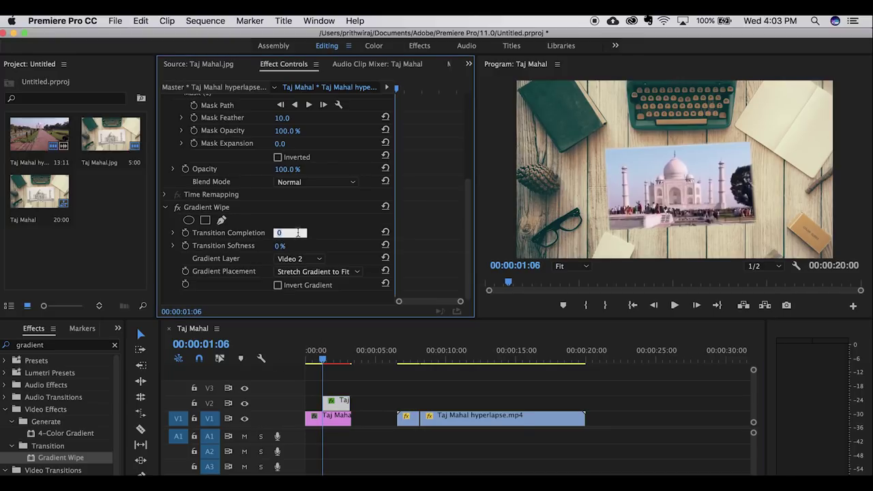
{"action": "left_click", "coordinate": [337, 380]}
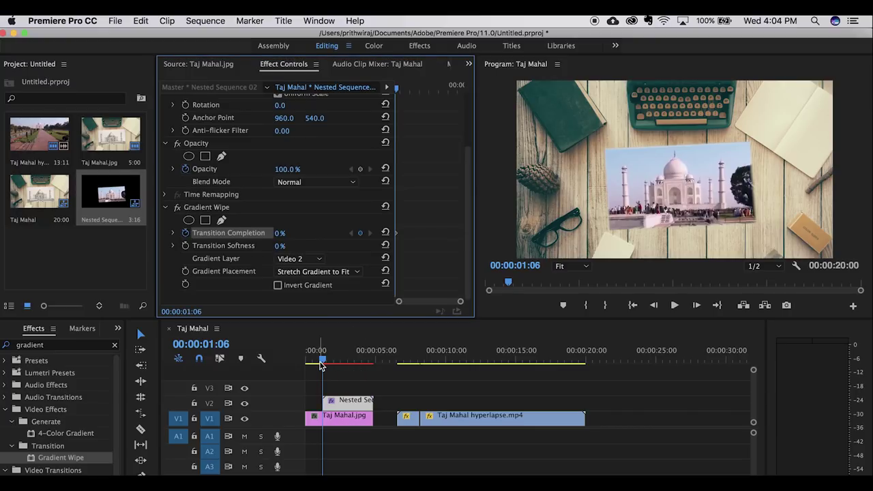
{"action": "left_click_drag", "start_coordinate": [321, 365], "coordinate": [373, 360]}
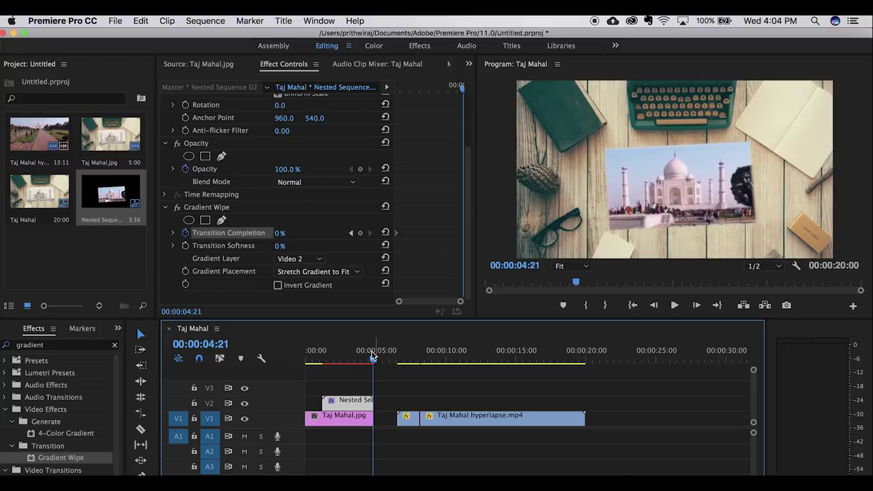
Set Transition Completion to 100% at 00:00:04:21, then play back the wipe to review it.
{"action": "left_click", "coordinate": [280, 233]}
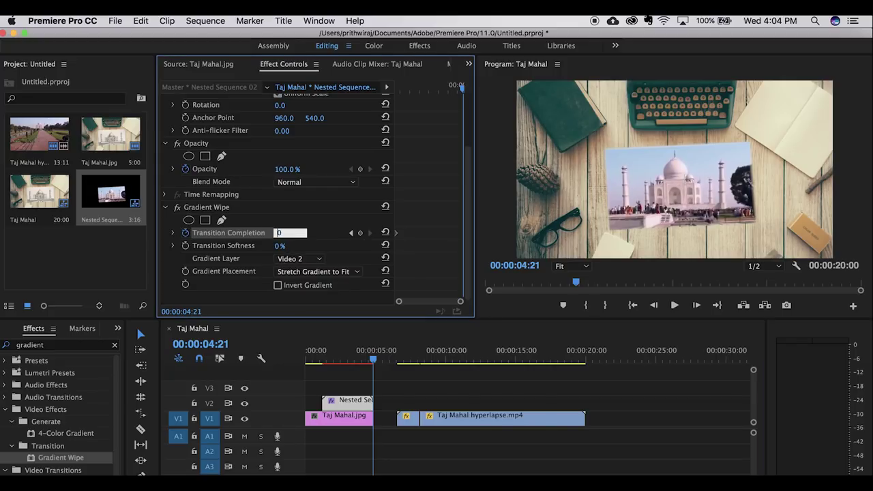
{"action": "key", "text": "Return"}
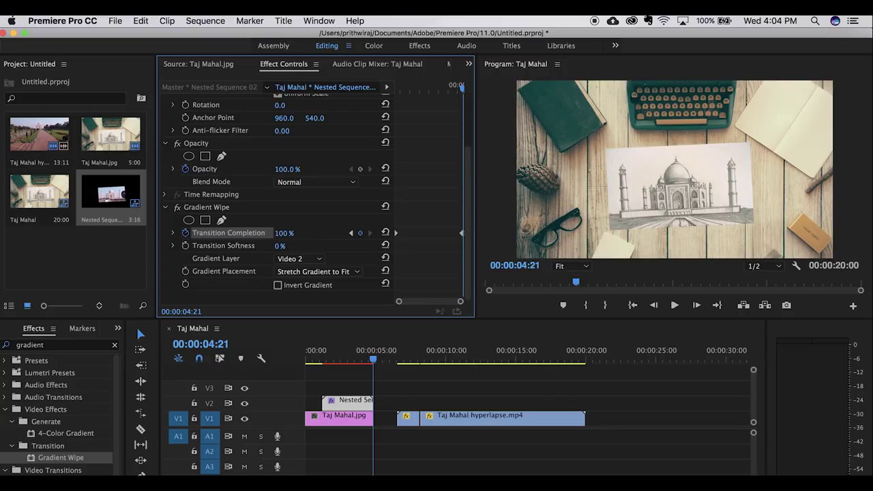
{"action": "left_click_drag", "start_coordinate": [374, 360], "coordinate": [321, 360]}
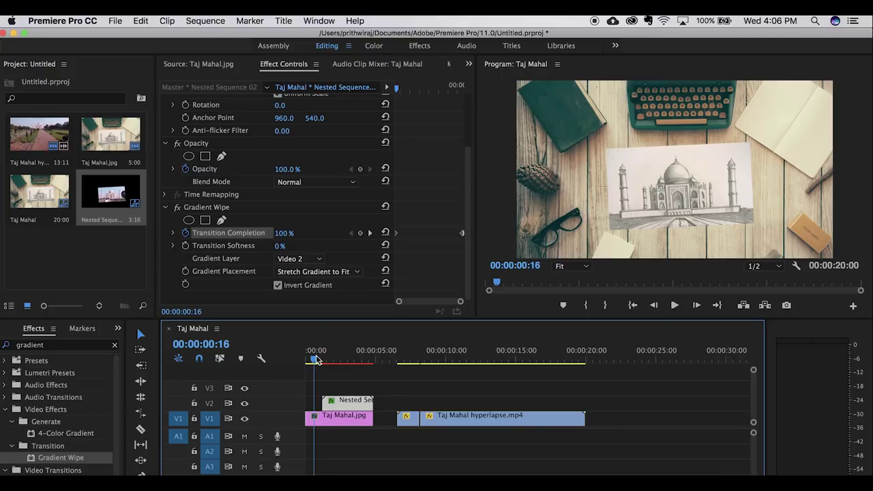
{"action": "key", "text": "space"}
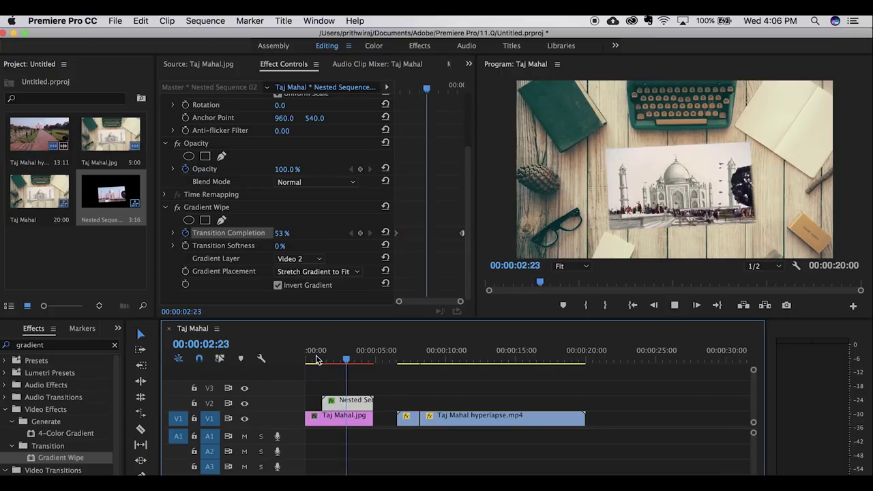
{"action": "mouse_move", "coordinate": [316, 359]}
{"action": "left_mouse_down"}
{"action": "mouse_move", "coordinate": [385, 360]}
{"action": "mouse_move", "coordinate": [324, 359]}
{"action": "left_mouse_up"}
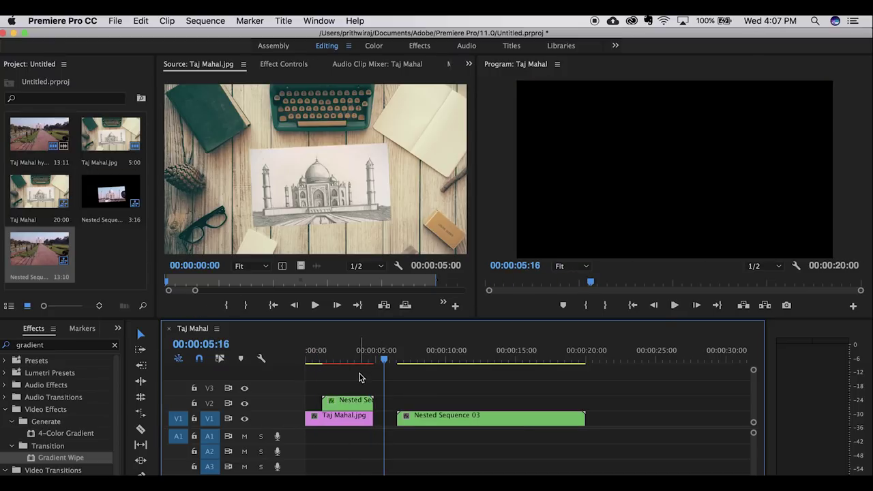
Nest Taj Mahal.jpg and the V2 freeze-frame clip as Nested Sequence 04, then scrub through it.
{"action": "left_click_drag", "start_coordinate": [369, 374], "coordinate": [333, 457]}
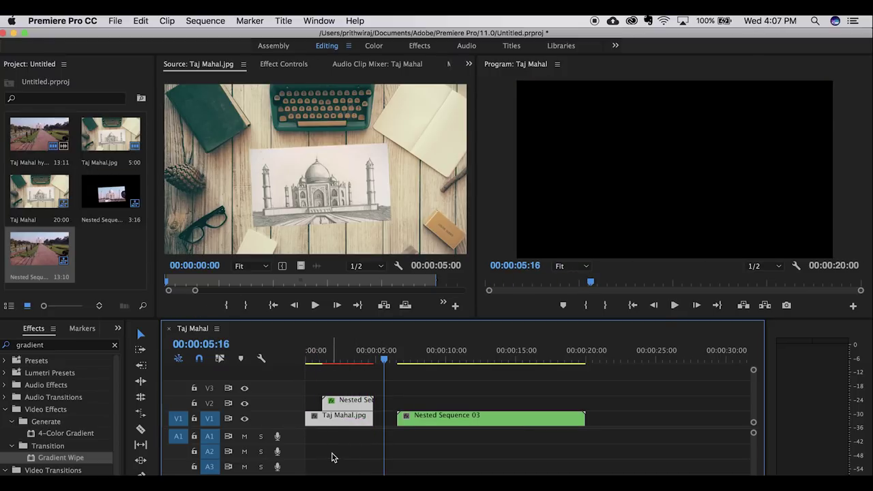
{"action": "right_click", "coordinate": [346, 417]}
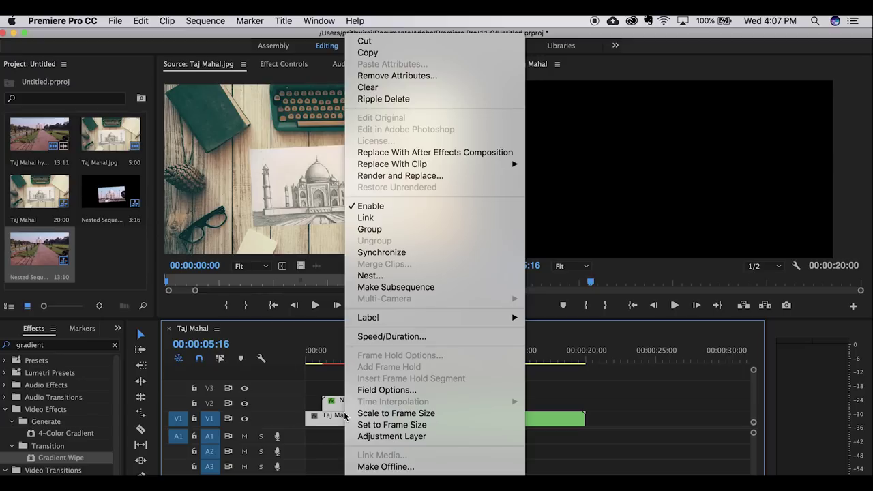
{"action": "left_click", "coordinate": [402, 274]}
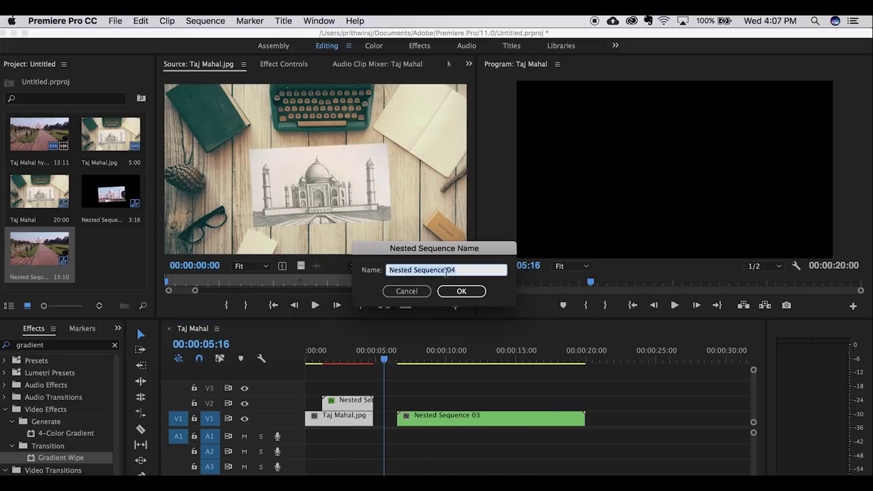
{"action": "left_click", "coordinate": [454, 291]}
{"action": "left_click_drag", "start_coordinate": [383, 360], "coordinate": [380, 396]}
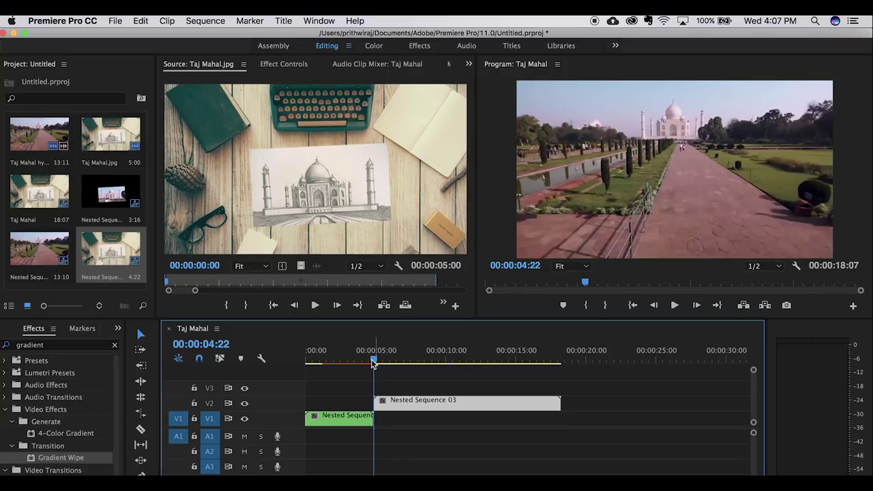
Move Nested Sequence 03 from V2 onto V1 against the opening clip and play it back.
{"action": "left_click_drag", "start_coordinate": [373, 364], "coordinate": [368, 361]}
{"action": "left_click", "coordinate": [390, 396]}
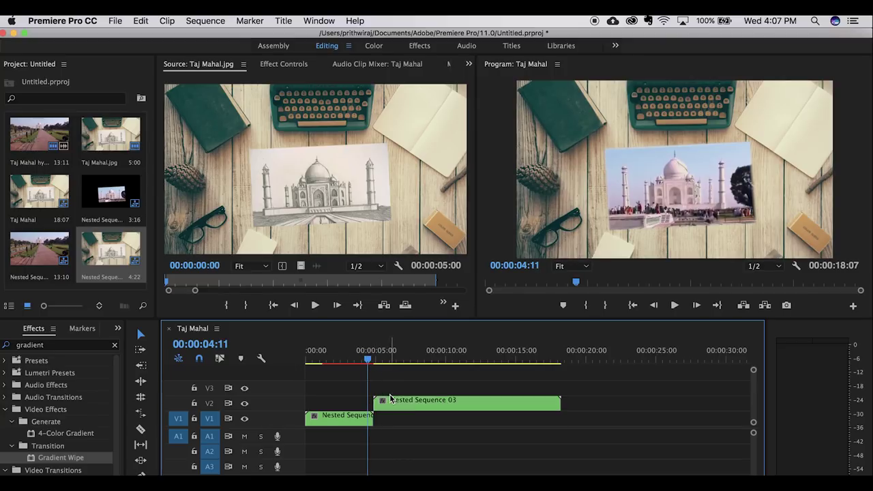
{"action": "left_click_drag", "start_coordinate": [408, 406], "coordinate": [408, 417]}
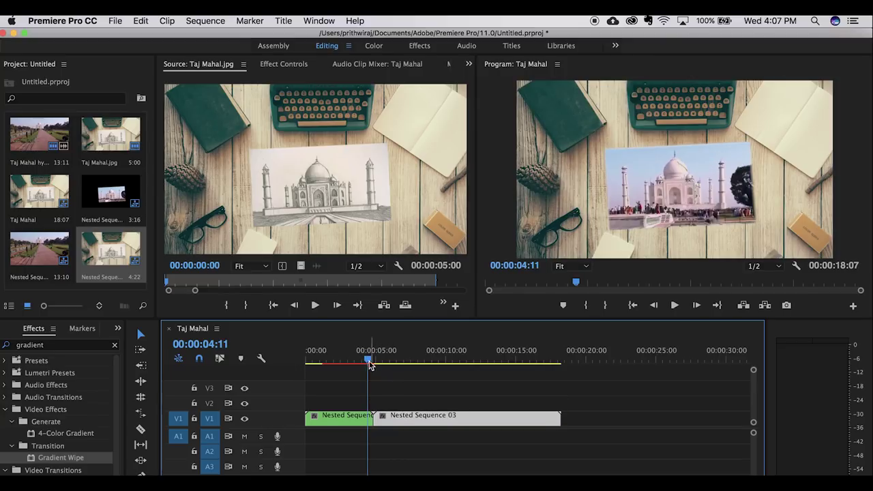
{"action": "left_click_drag", "start_coordinate": [368, 361], "coordinate": [323, 360]}
{"action": "key", "text": "space"}
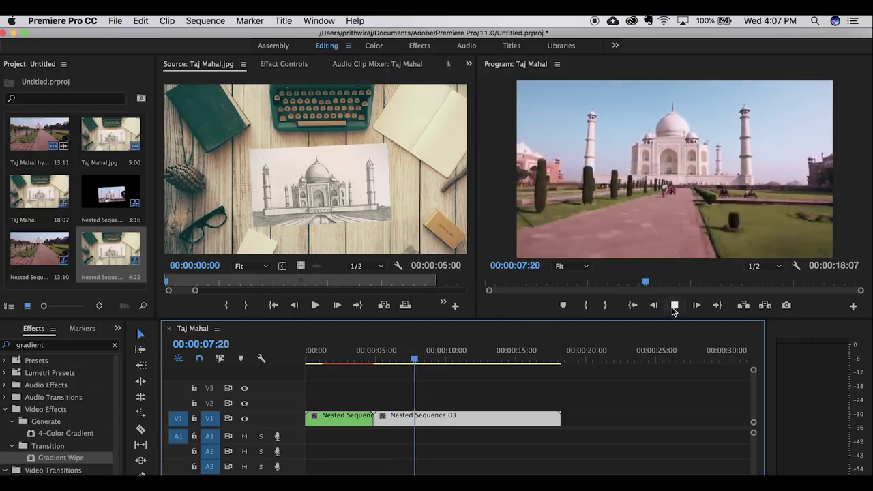
Place a Barn Doors wipe on the cut between Nested Sequence 04 and 03, then preview.
{"action": "left_click", "coordinate": [674, 306]}
{"action": "left_click_drag", "start_coordinate": [428, 354], "coordinate": [386, 353]}
{"action": "left_click", "coordinate": [114, 344]}
{"action": "left_click_drag", "start_coordinate": [75, 440], "coordinate": [387, 434]}
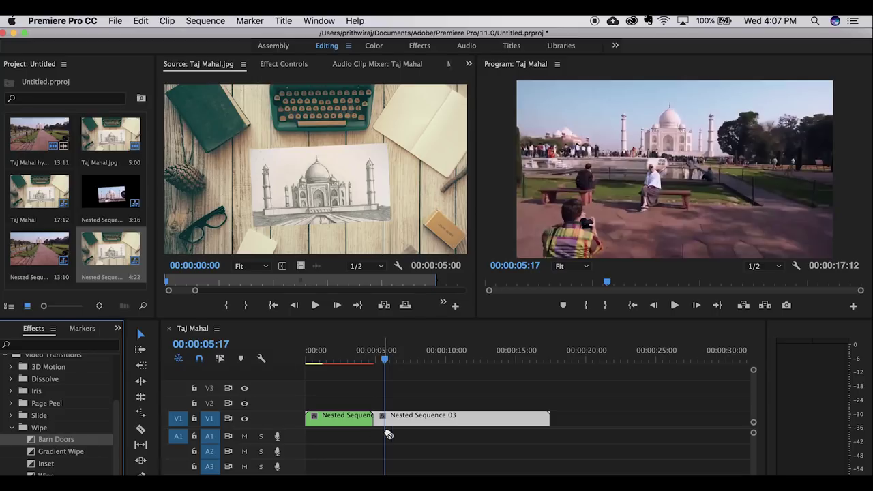
{"action": "left_click", "coordinate": [390, 356]}
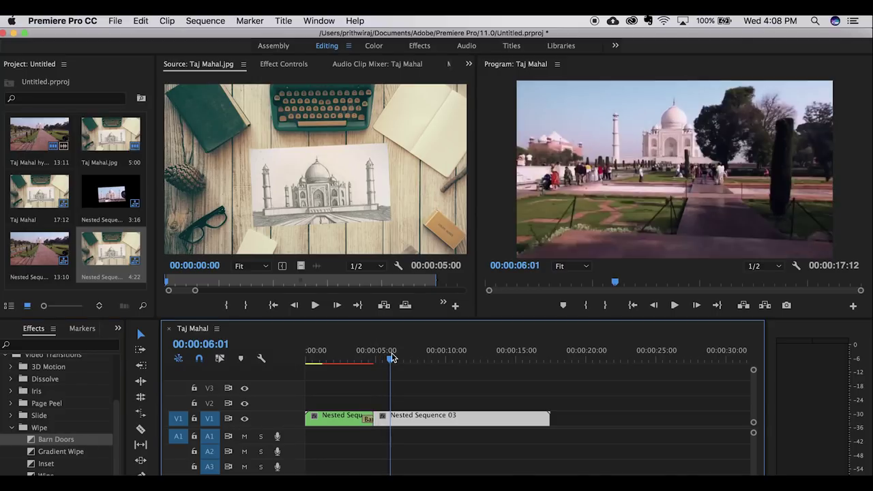
{"action": "left_click_drag", "start_coordinate": [348, 358], "coordinate": [332, 362]}
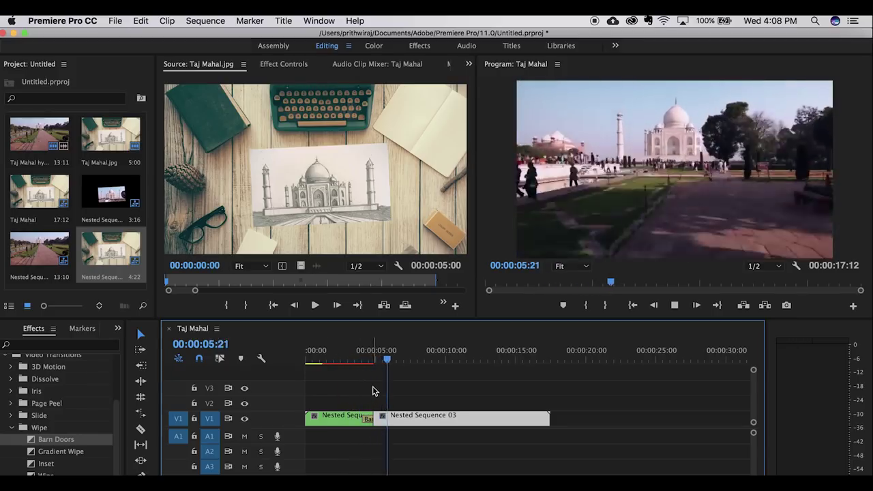
{"action": "left_click", "coordinate": [674, 305]}
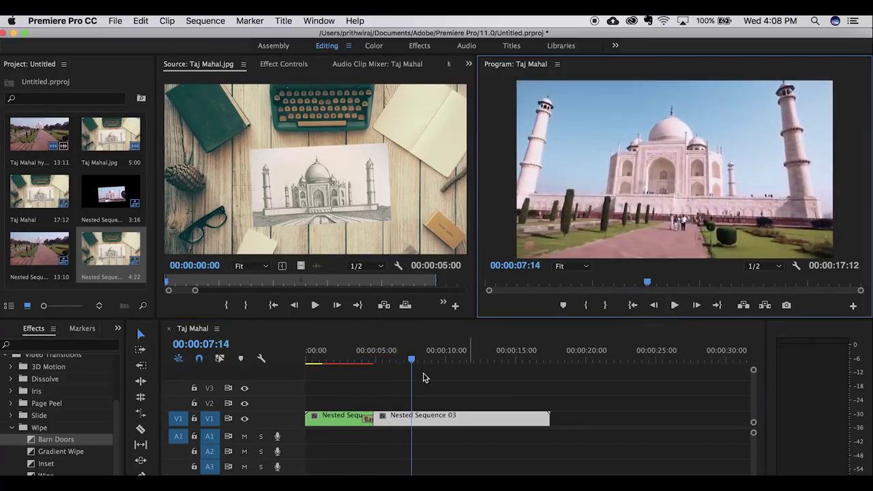
{"action": "left_click_drag", "start_coordinate": [423, 352], "coordinate": [356, 351]}
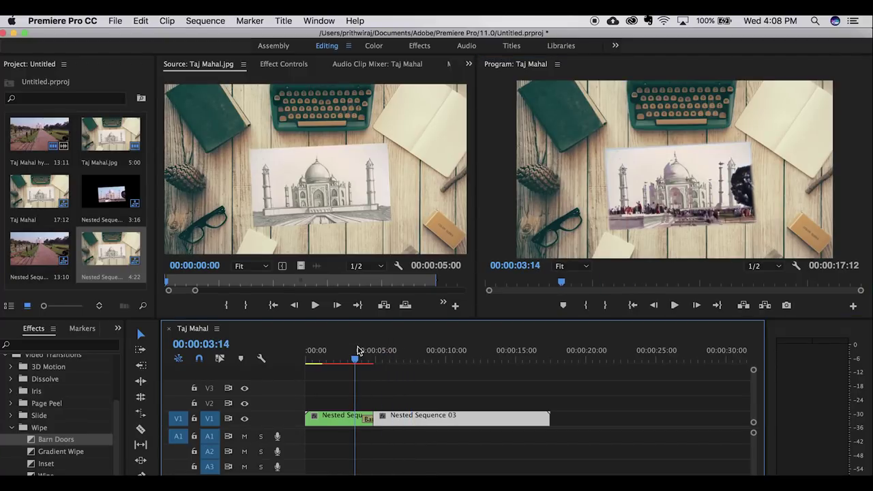